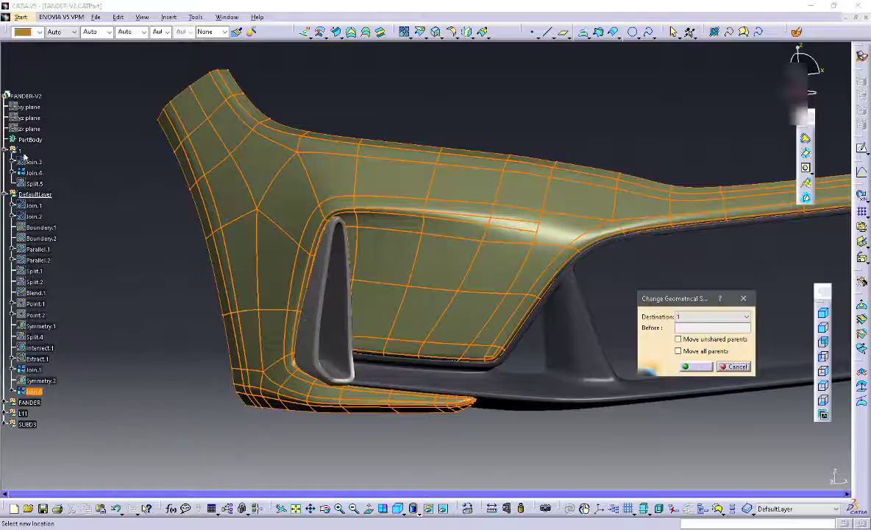
Move the selected Join.6 surface into geometrical set 1 and change its display colour.
{"action": "left_click", "coordinate": [22, 152]}
{"action": "left_click", "coordinate": [694, 366]}
{"action": "left_click", "coordinate": [35, 195]}
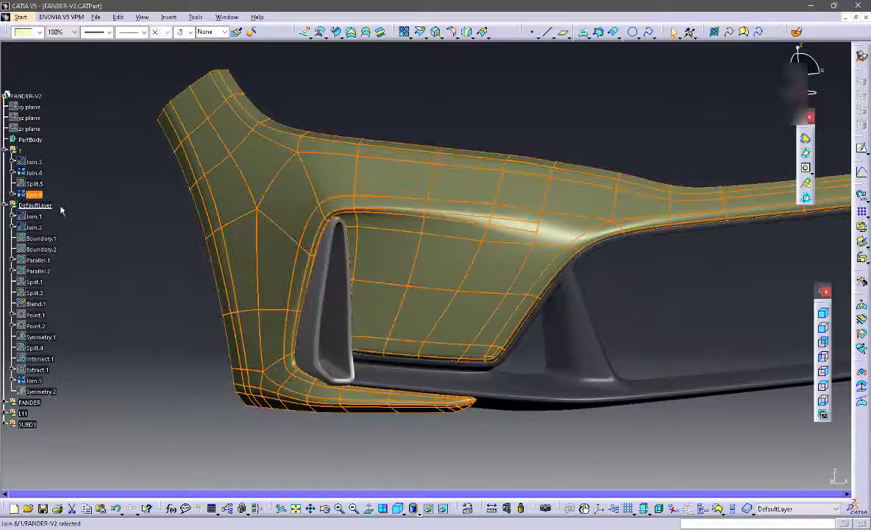
{"action": "left_click", "coordinate": [40, 33]}
{"action": "left_click", "coordinate": [34, 140]}
{"action": "left_click", "coordinate": [122, 188]}
Start a Join in FANDER-V1 with the rear arm's faces and the adjoining upper faces up to the gap.
{"action": "middle_click_drag", "start_coordinate": [292, 247], "coordinate": [486, 195]}
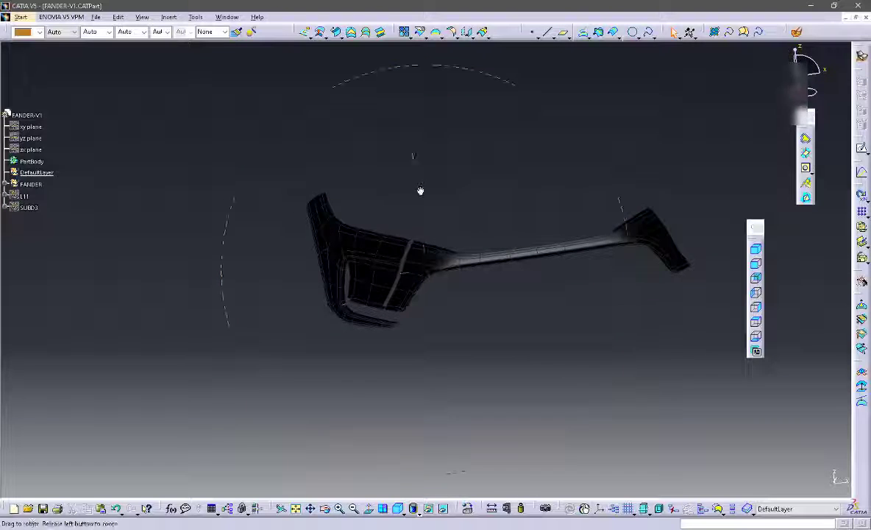
{"action": "middle_click_drag", "start_coordinate": [419, 191], "coordinate": [526, 305]}
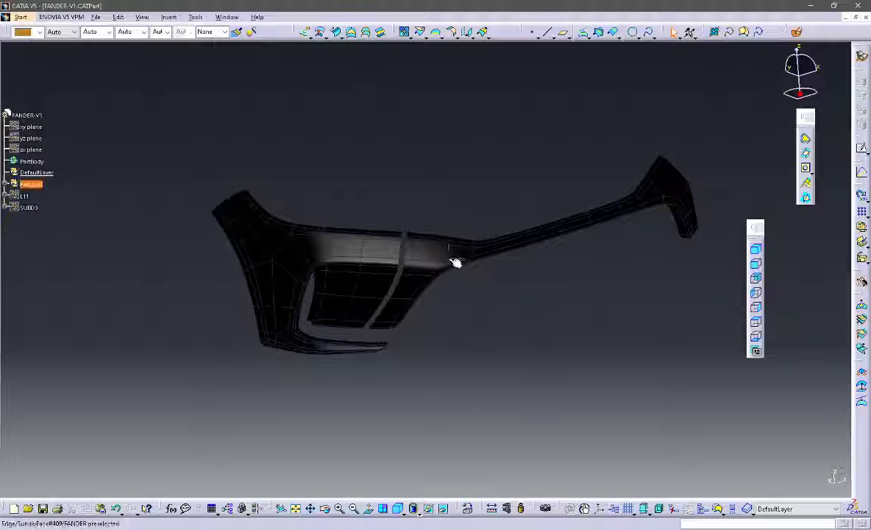
{"action": "middle_click_drag", "start_coordinate": [456, 263], "coordinate": [406, 204]}
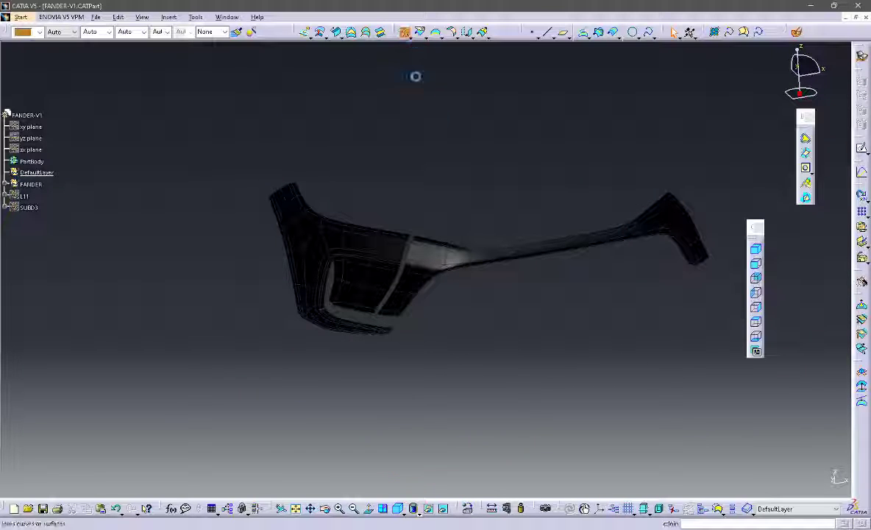
{"action": "left_click_drag", "start_coordinate": [440, 126], "coordinate": [728, 287]}
{"action": "middle_click_drag", "start_coordinate": [444, 297], "coordinate": [445, 230]}
{"action": "left_click", "coordinate": [446, 287]}
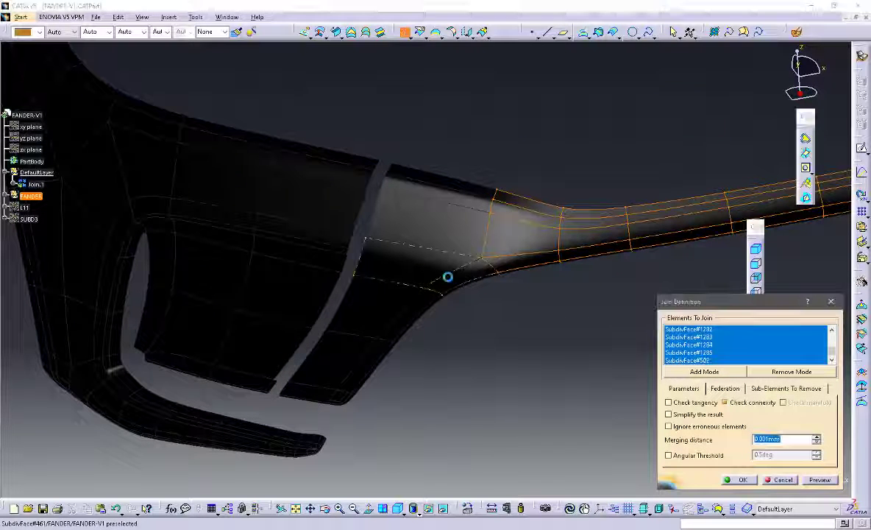
{"action": "left_click", "coordinate": [439, 266]}
{"action": "left_click", "coordinate": [452, 228]}
{"action": "left_click", "coordinate": [459, 205]}
{"action": "left_click", "coordinate": [461, 196]}
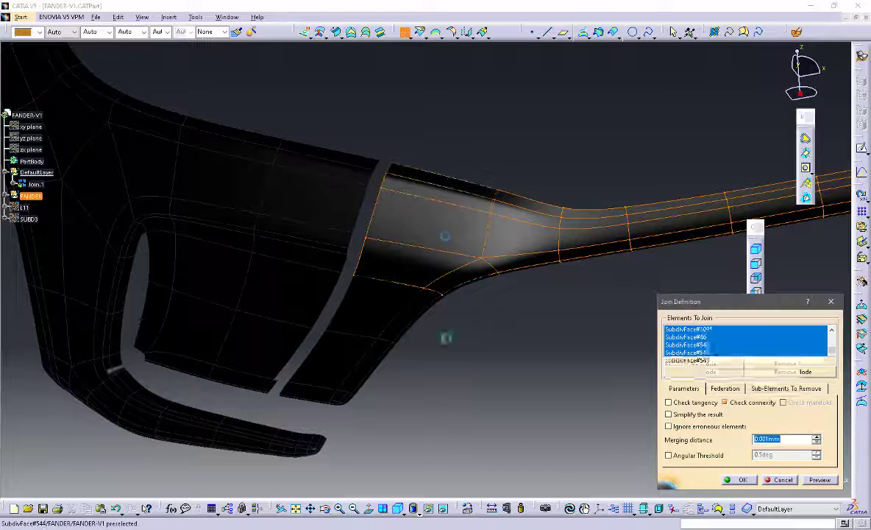
Add the faces along the curved lower edge of the rear section to the join, continuing down beside the gap.
{"action": "middle_click_drag", "start_coordinate": [445, 336], "coordinate": [503, 272]}
{"action": "left_click", "coordinate": [504, 269]}
{"action": "left_click", "coordinate": [493, 253]}
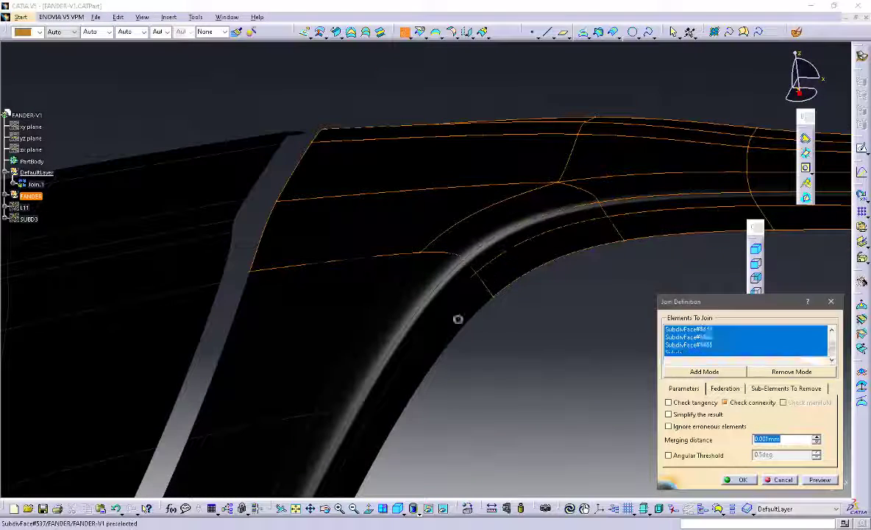
{"action": "left_click", "coordinate": [445, 322]}
{"action": "left_click", "coordinate": [435, 315]}
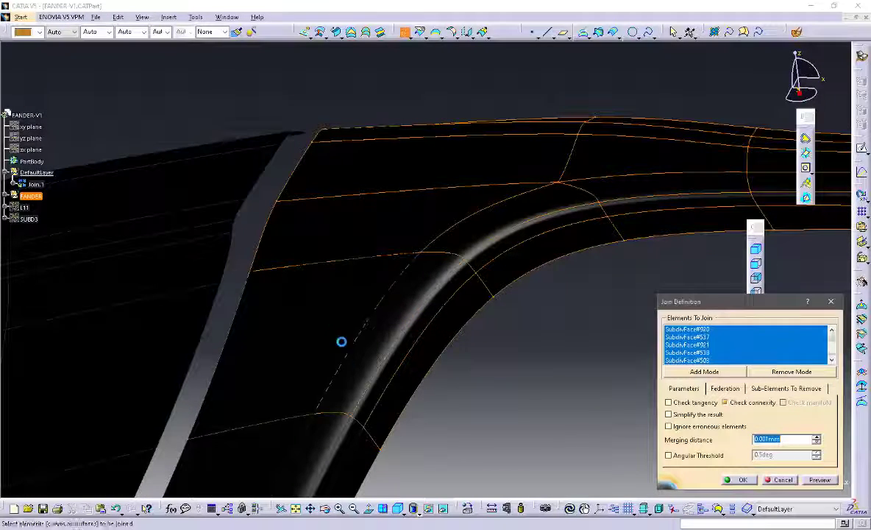
{"action": "middle_click_drag", "start_coordinate": [341, 341], "coordinate": [405, 243]}
{"action": "left_click", "coordinate": [344, 356]}
{"action": "left_click", "coordinate": [372, 381]}
{"action": "left_click", "coordinate": [387, 388]}
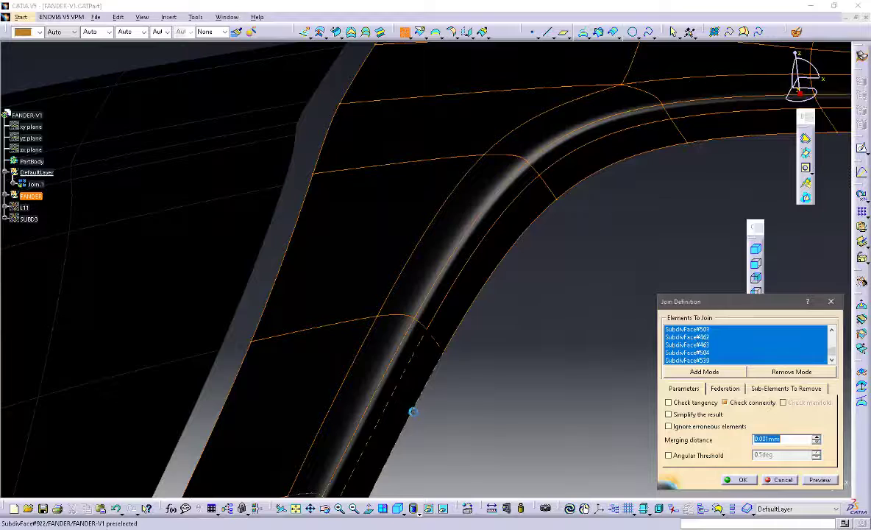
{"action": "left_click", "coordinate": [414, 412]}
Add the remaining bottom corner faces and patches of the rear section and complete the join.
{"action": "middle_click_drag", "start_coordinate": [414, 412], "coordinate": [406, 295]}
{"action": "left_click", "coordinate": [369, 354]}
{"action": "left_click", "coordinate": [401, 358]}
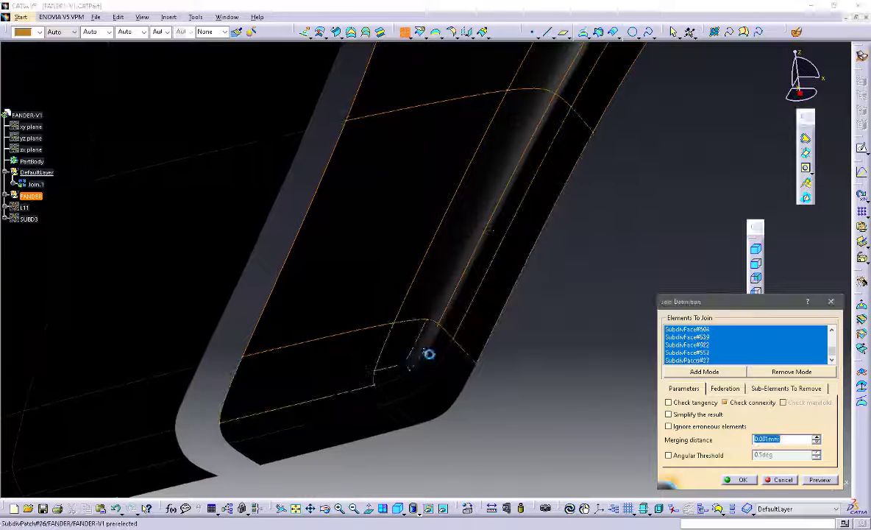
{"action": "left_click", "coordinate": [429, 354]}
{"action": "left_click", "coordinate": [400, 377]}
{"action": "left_click", "coordinate": [404, 391]}
{"action": "left_click", "coordinate": [412, 412]}
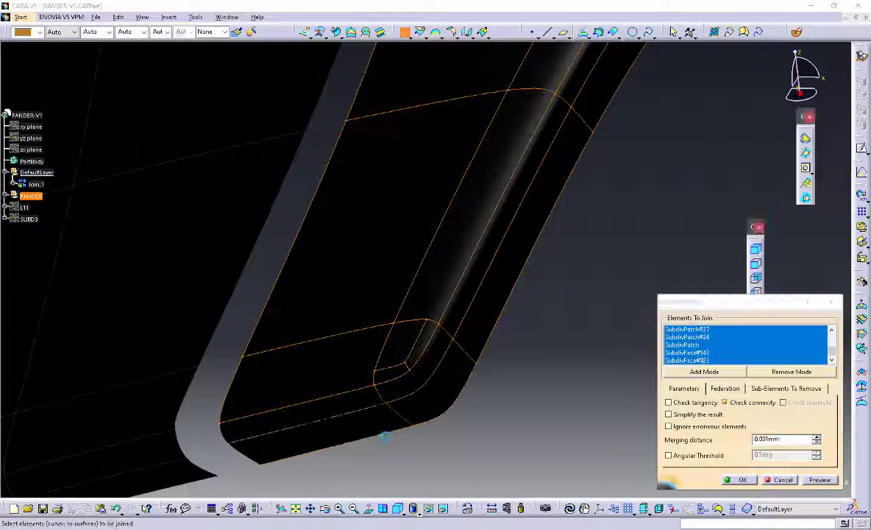
{"action": "left_click", "coordinate": [372, 412]}
{"action": "left_click", "coordinate": [741, 480]}
Adjust the scene lighting by setting the three light source intensities to 0.05, 0.23 and 0.54.
{"action": "middle_click_drag", "start_coordinate": [567, 258], "coordinate": [498, 353]}
{"action": "left_click", "coordinate": [142, 17]}
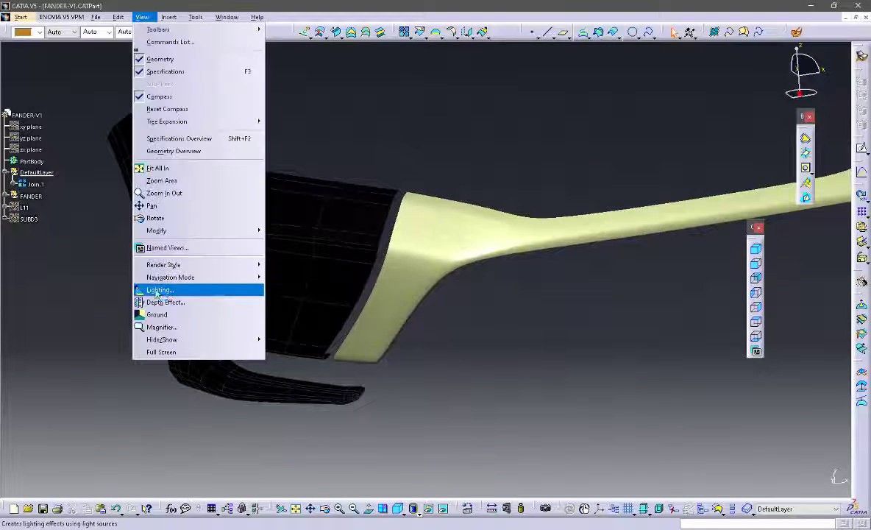
{"action": "left_click", "coordinate": [176, 289]}
{"action": "mouse_move", "coordinate": [294, 379]}
{"action": "left_mouse_down"}
{"action": "mouse_move", "coordinate": [317, 370]}
{"action": "mouse_move", "coordinate": [331, 382]}
{"action": "left_mouse_up"}
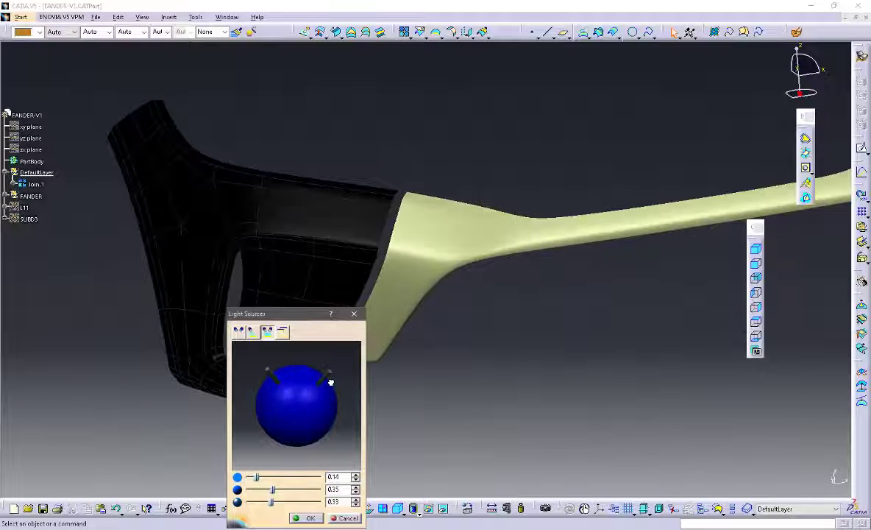
{"action": "mouse_move", "coordinate": [258, 479]}
{"action": "left_mouse_down"}
{"action": "mouse_move", "coordinate": [249, 478]}
{"action": "mouse_move", "coordinate": [287, 502]}
{"action": "mouse_move", "coordinate": [264, 492]}
{"action": "left_mouse_up"}
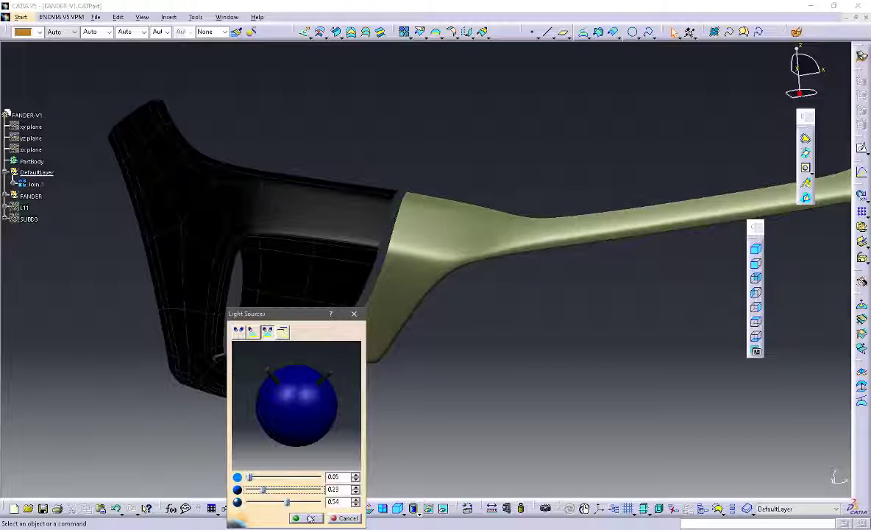
{"action": "left_click", "coordinate": [309, 520]}
Hide the joined rear section and join all the remaining front panel faces into one surface.
{"action": "middle_click_drag", "start_coordinate": [448, 333], "coordinate": [446, 339]}
{"action": "left_click", "coordinate": [43, 187]}
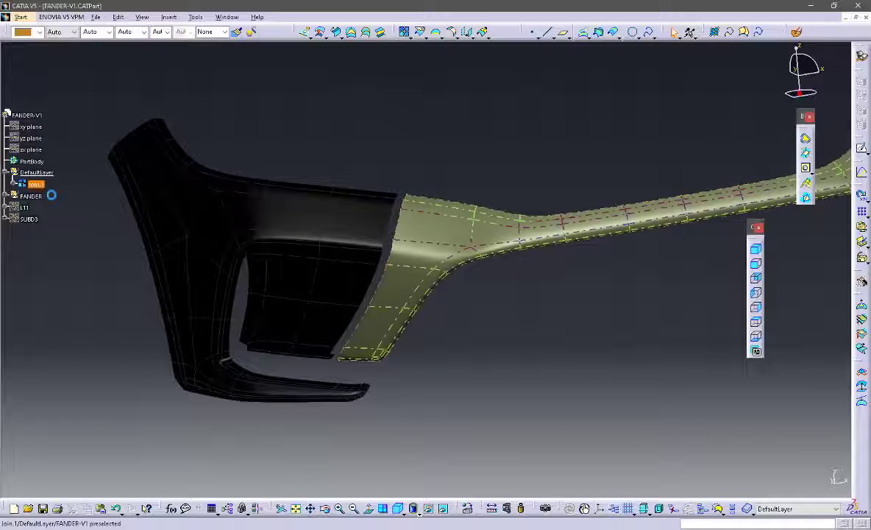
{"action": "key", "text": "space"}
{"action": "middle_click_drag", "start_coordinate": [190, 241], "coordinate": [377, 208]}
{"action": "left_click_drag", "start_coordinate": [462, 391], "coordinate": [175, 123]}
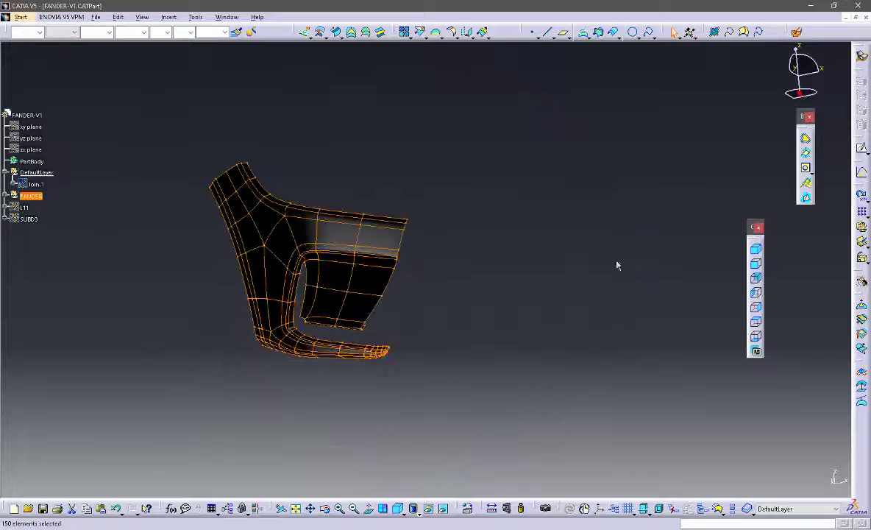
{"action": "left_click", "coordinate": [405, 33]}
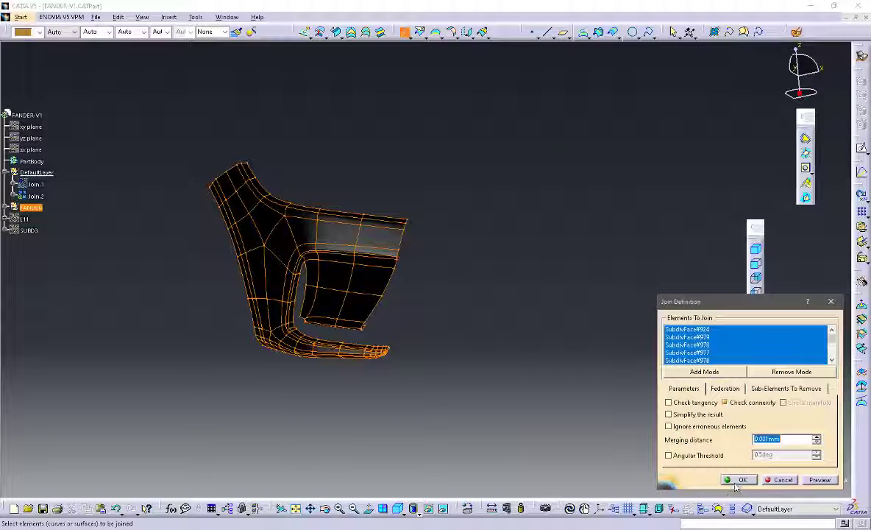
{"action": "left_click", "coordinate": [738, 482]}
Create a boundary curve along the rear surface's gap edge, using tangent continuity propagation.
{"action": "middle_click_drag", "start_coordinate": [500, 338], "coordinate": [488, 295]}
{"action": "middle_click_drag", "start_coordinate": [450, 354], "coordinate": [447, 305]}
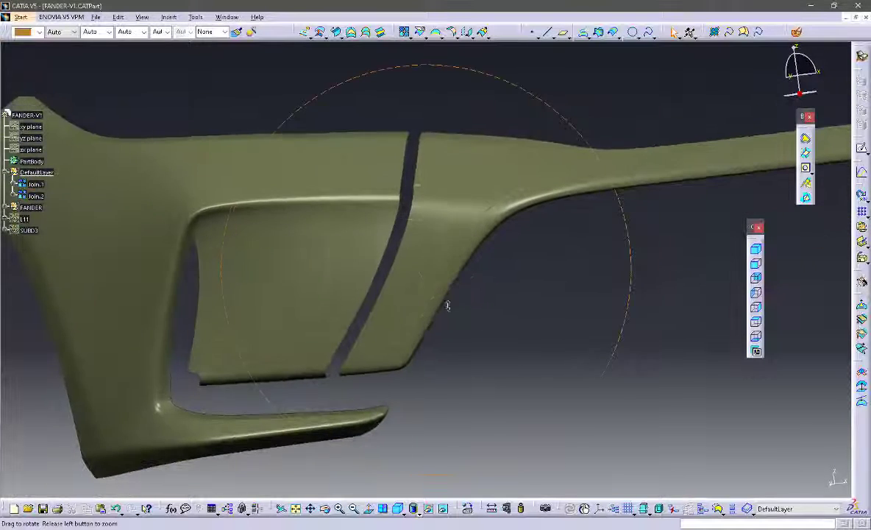
{"action": "left_click", "coordinate": [422, 175]}
{"action": "left_click", "coordinate": [774, 425]}
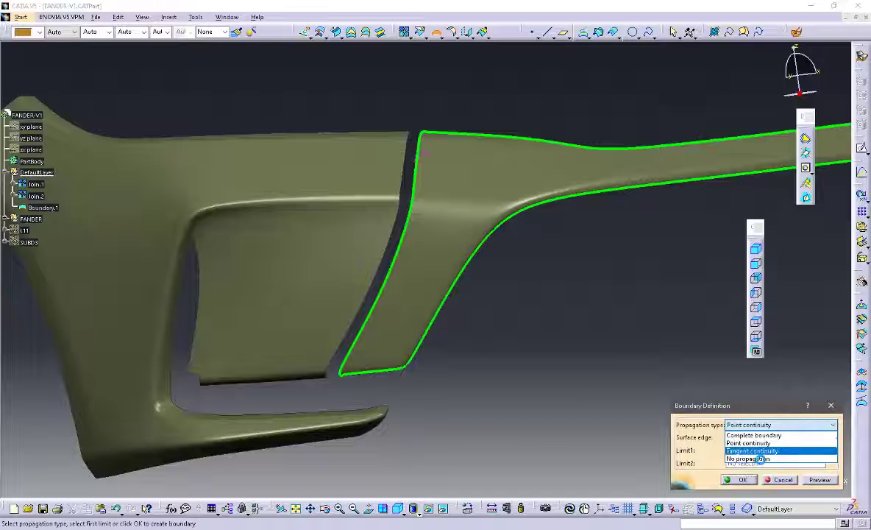
{"action": "left_click", "coordinate": [759, 450]}
{"action": "left_click", "coordinate": [741, 481]}
Create a tangent-continuity boundary curve along the front panel's gap edge.
{"action": "middle_click_drag", "start_coordinate": [440, 339], "coordinate": [455, 123]}
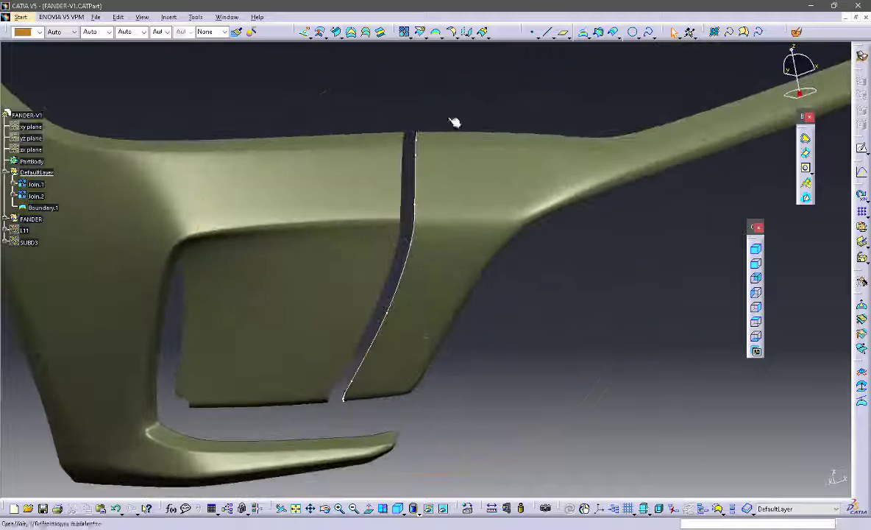
{"action": "left_click", "coordinate": [437, 33]}
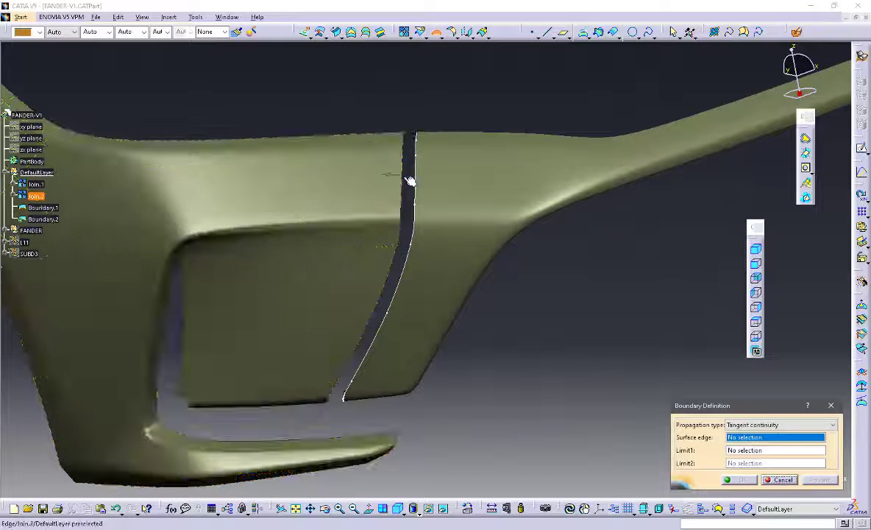
{"action": "left_click", "coordinate": [407, 177]}
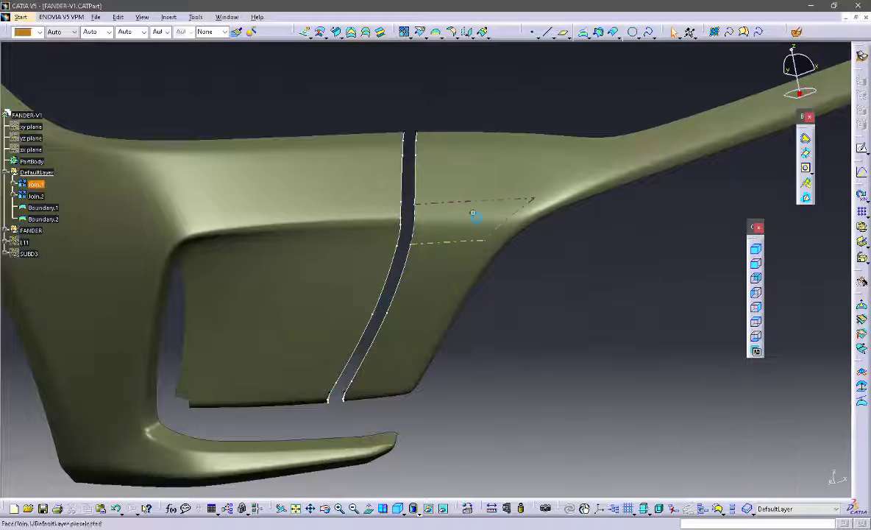
Create a parallel curve 3 mm from Boundary.2 on the front panel Join.2, with curvature smoothing.
{"action": "middle_click_drag", "start_coordinate": [477, 214], "coordinate": [471, 279]}
{"action": "left_click", "coordinate": [613, 32]}
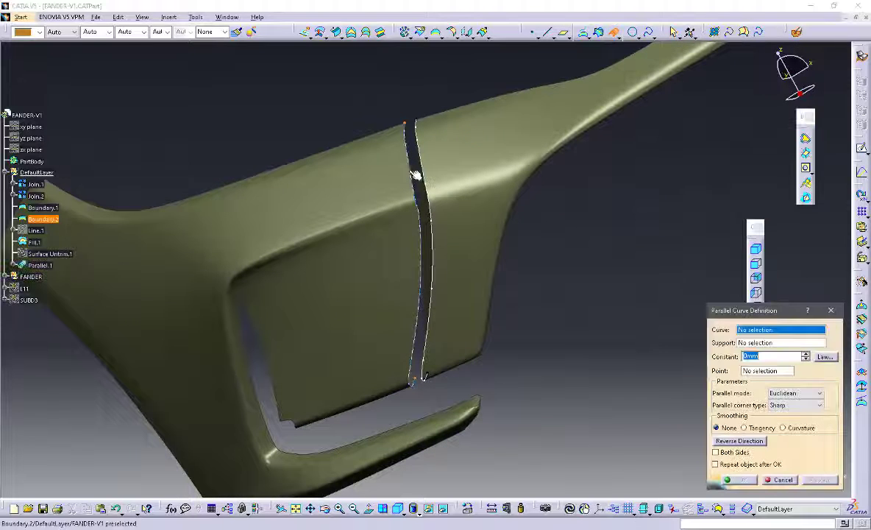
{"action": "left_click", "coordinate": [414, 175]}
{"action": "left_click", "coordinate": [377, 195]}
{"action": "left_click", "coordinate": [401, 272]}
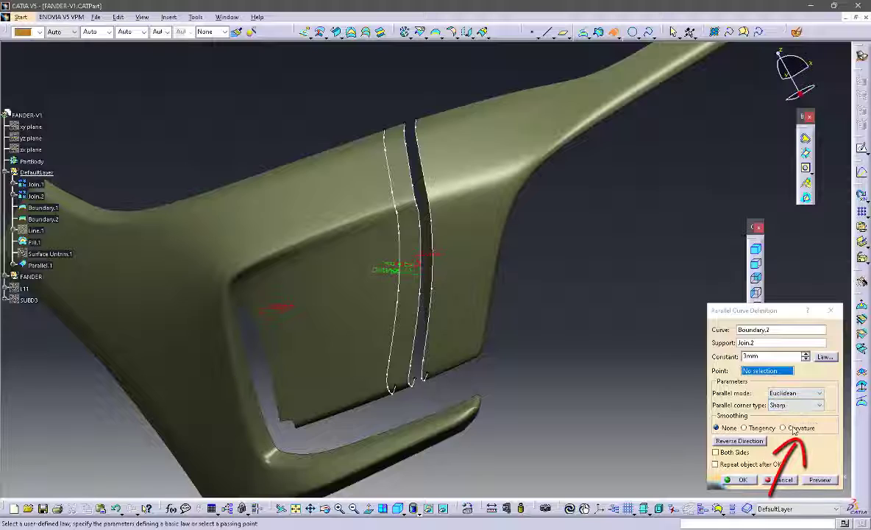
{"action": "left_click", "coordinate": [794, 430]}
{"action": "left_click", "coordinate": [740, 480]}
Create a parallel curve 2 mm from Boundary.1 on the rear surface Join.1, with curvature smoothing.
{"action": "middle_click_drag", "start_coordinate": [531, 377], "coordinate": [473, 304]}
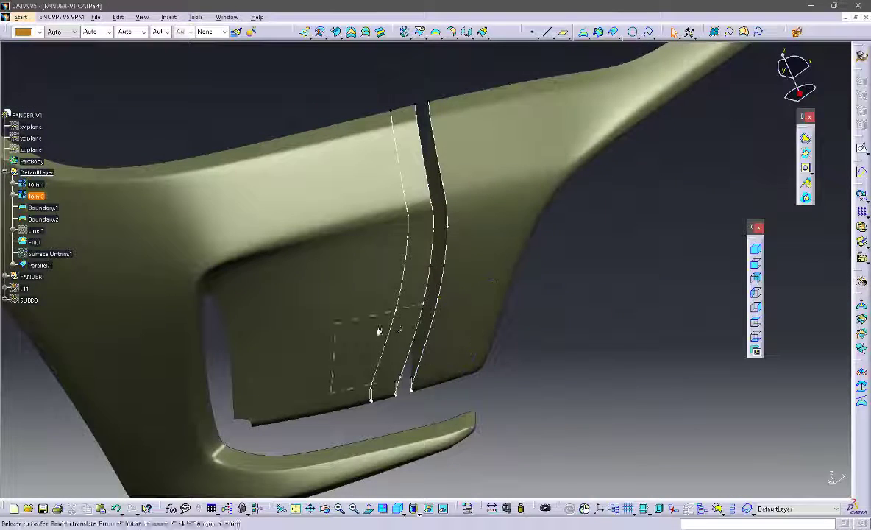
{"action": "middle_click_drag", "start_coordinate": [378, 332], "coordinate": [390, 256]}
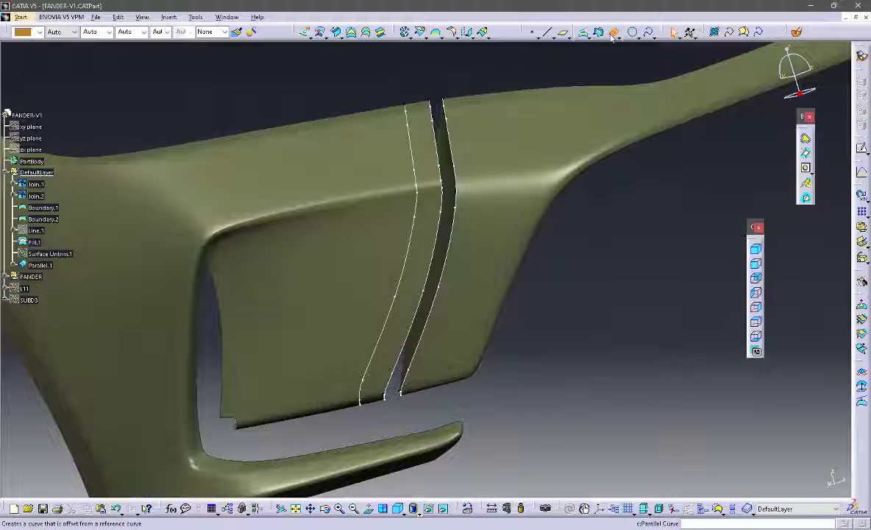
{"action": "left_click", "coordinate": [612, 35]}
{"action": "left_click", "coordinate": [455, 221]}
{"action": "left_click", "coordinate": [477, 232]}
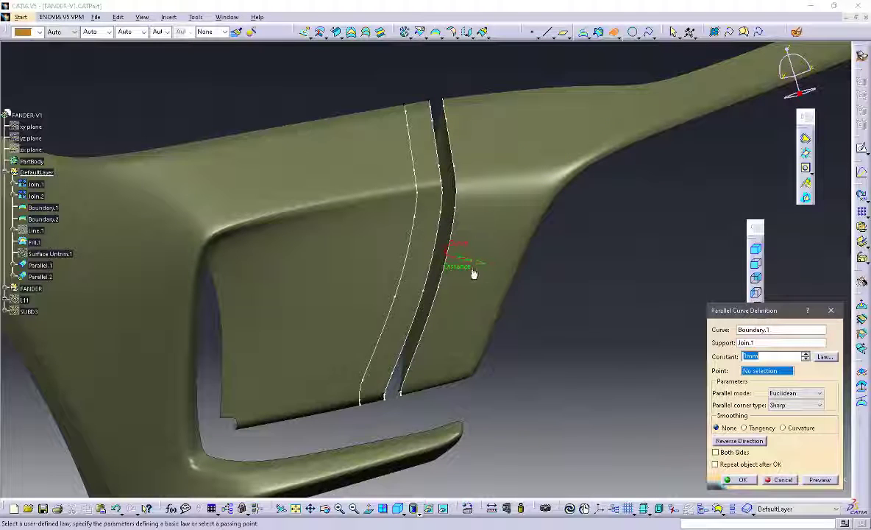
{"action": "mouse_move", "coordinate": [474, 273]}
{"action": "left_mouse_down"}
{"action": "mouse_move", "coordinate": [485, 276]}
{"action": "mouse_move", "coordinate": [471, 272]}
{"action": "left_mouse_up"}
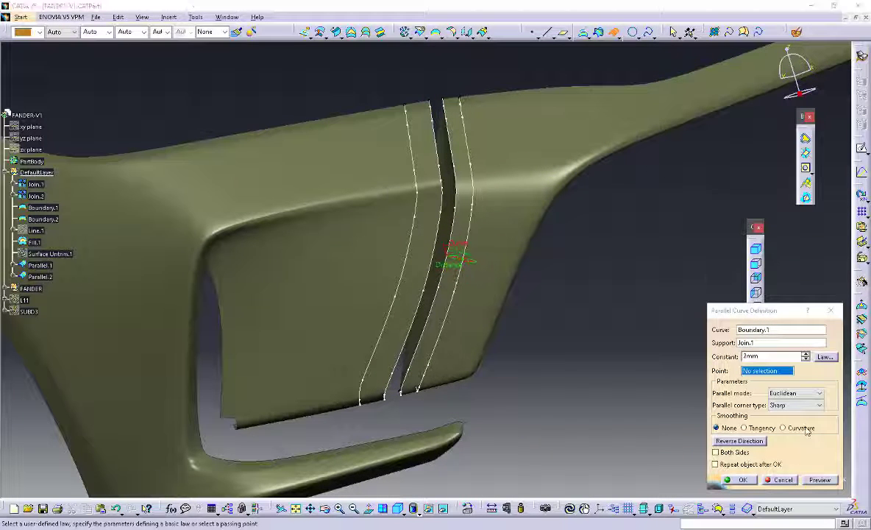
{"action": "left_click", "coordinate": [807, 429]}
{"action": "left_click", "coordinate": [745, 480]}
Split the rear surface Join.1 with Parallel.2, removing the narrow strip beside the gap.
{"action": "middle_click_drag", "start_coordinate": [536, 237], "coordinate": [517, 223]}
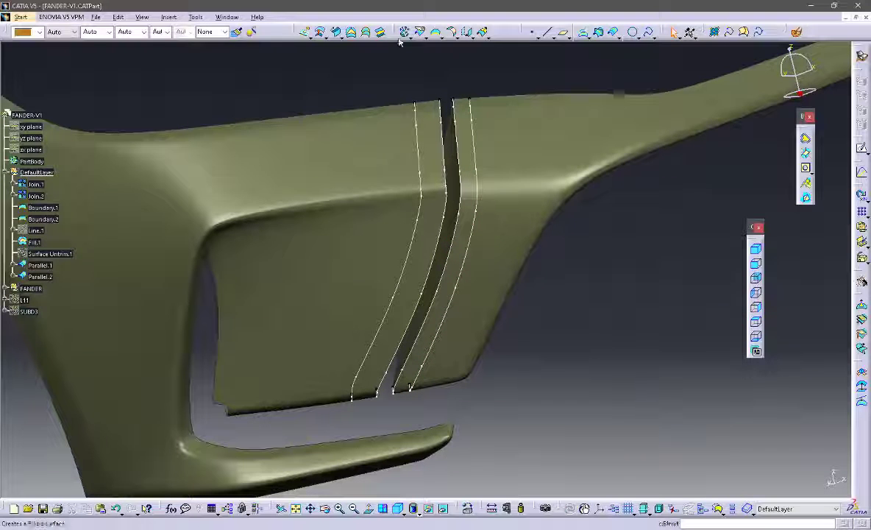
{"action": "left_click", "coordinate": [501, 152]}
{"action": "left_click", "coordinate": [476, 157]}
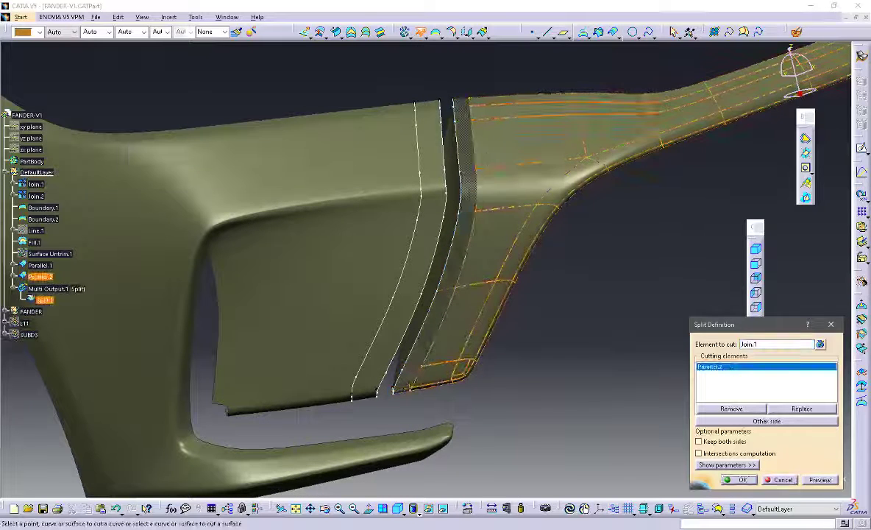
{"action": "left_click", "coordinate": [748, 482]}
Split the front panel Join.2 with Parallel.1, removing the strip along its gap edge.
{"action": "middle_click_drag", "start_coordinate": [545, 376], "coordinate": [496, 324]}
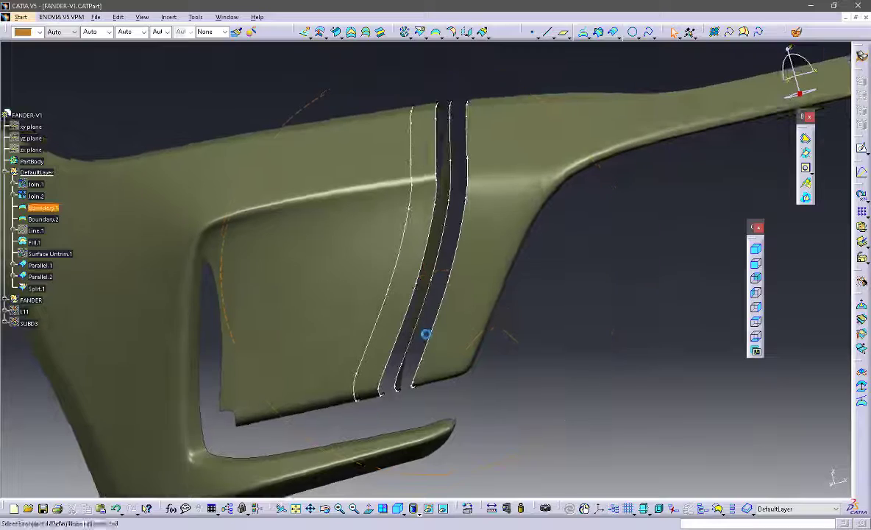
{"action": "left_click", "coordinate": [420, 32]}
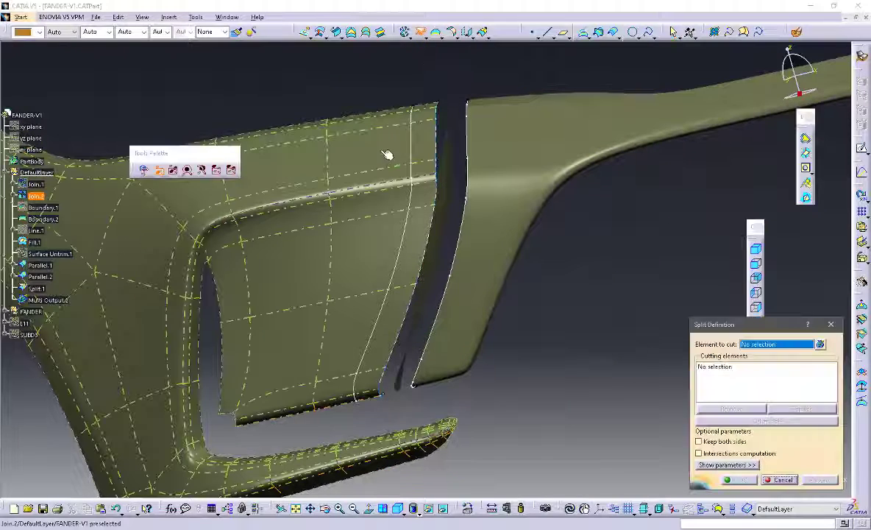
{"action": "left_click", "coordinate": [421, 148]}
{"action": "left_click", "coordinate": [414, 149]}
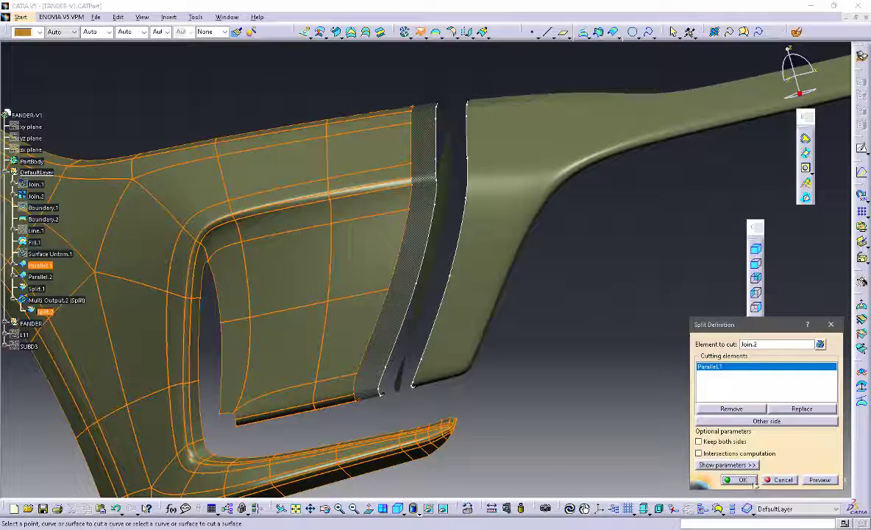
{"action": "left_click", "coordinate": [753, 483]}
{"action": "middle_click_drag", "start_coordinate": [484, 162], "coordinate": [421, 275]}
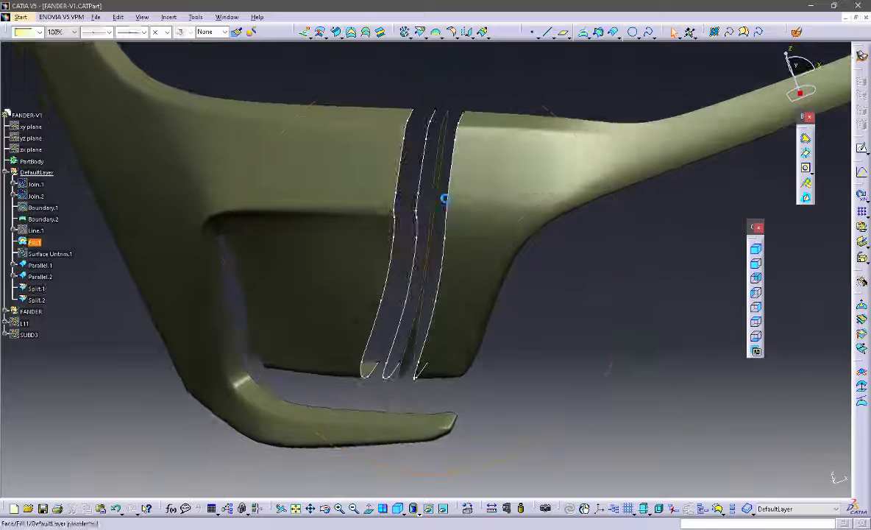
{"action": "middle_click_drag", "start_coordinate": [411, 363], "coordinate": [468, 243]}
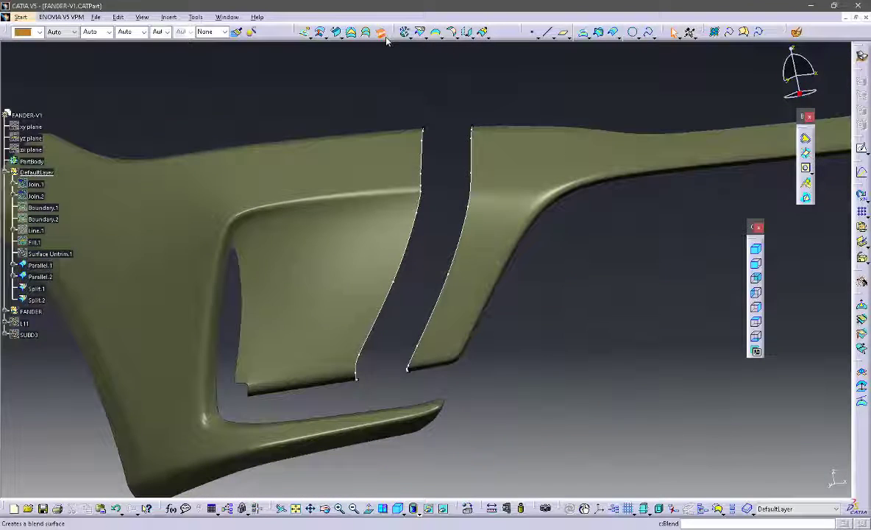
Create a blend surface across the gap from Parallel.1 on Split.2 to Parallel.2 on Split.1, with tangency continuity on both sides.
{"action": "left_click", "coordinate": [387, 37]}
{"action": "left_click", "coordinate": [423, 157]}
{"action": "left_click", "coordinate": [418, 160]}
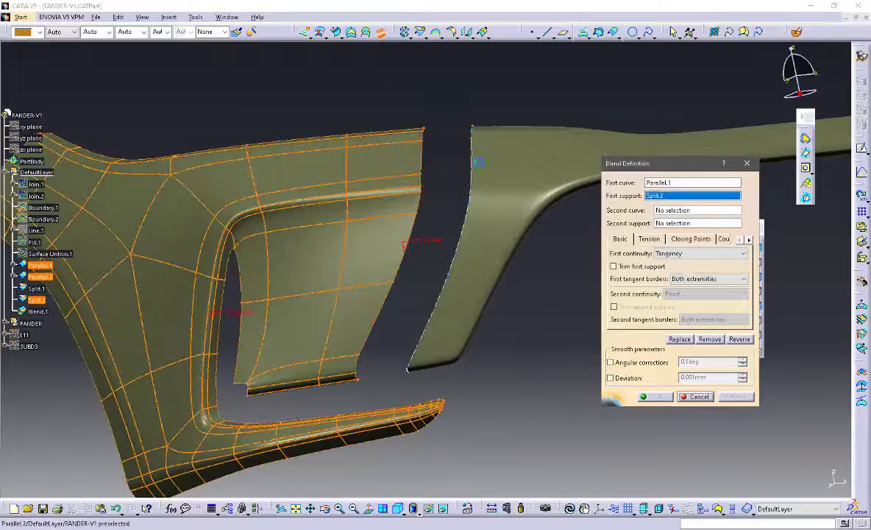
{"action": "left_click", "coordinate": [477, 161]}
{"action": "left_click", "coordinate": [743, 398]}
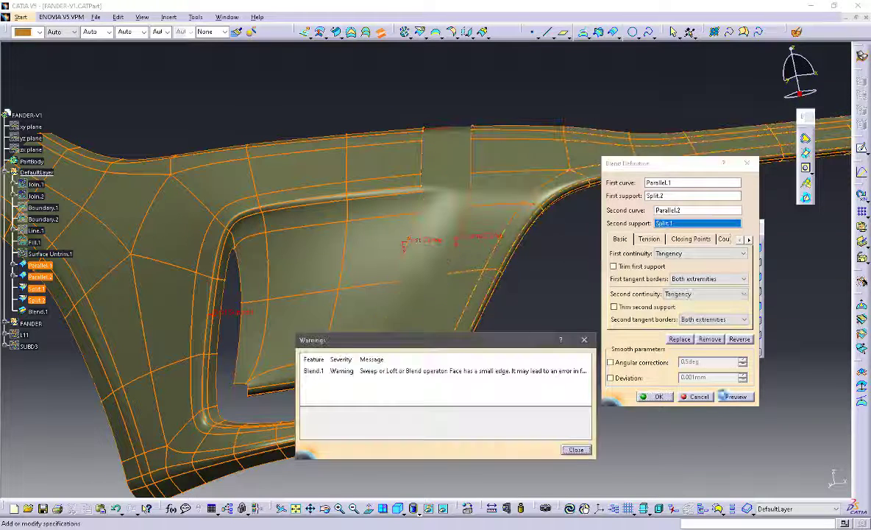
{"action": "left_click", "coordinate": [584, 341]}
{"action": "middle_click_drag", "start_coordinate": [409, 344], "coordinate": [423, 250]}
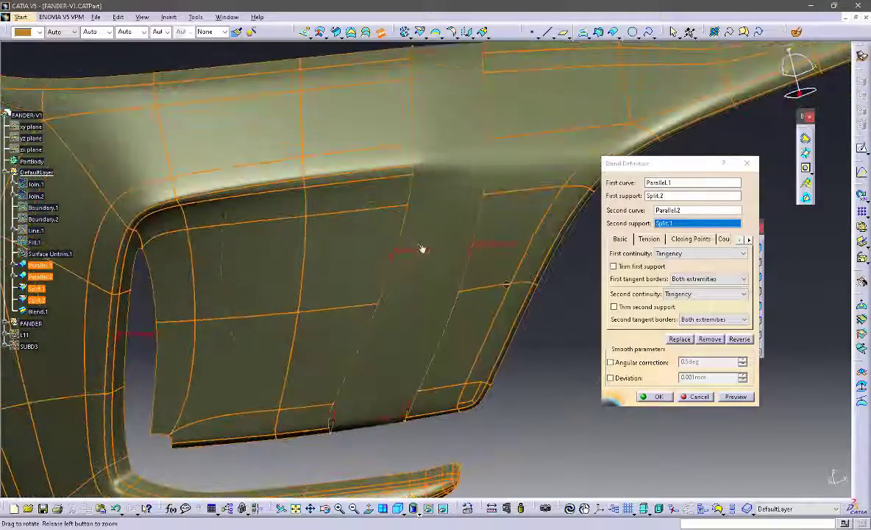
{"action": "left_click", "coordinate": [661, 398]}
Hide the two parallel curves bordering the blend surface.
{"action": "middle_click_drag", "start_coordinate": [590, 233], "coordinate": [544, 283]}
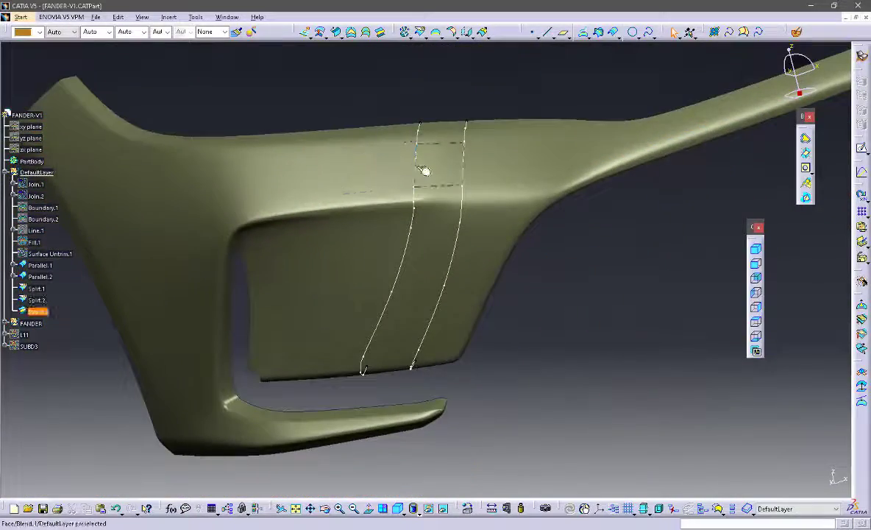
{"action": "key", "text": "space"}
{"action": "left_click", "coordinate": [464, 175]}
{"action": "key", "text": "space"}
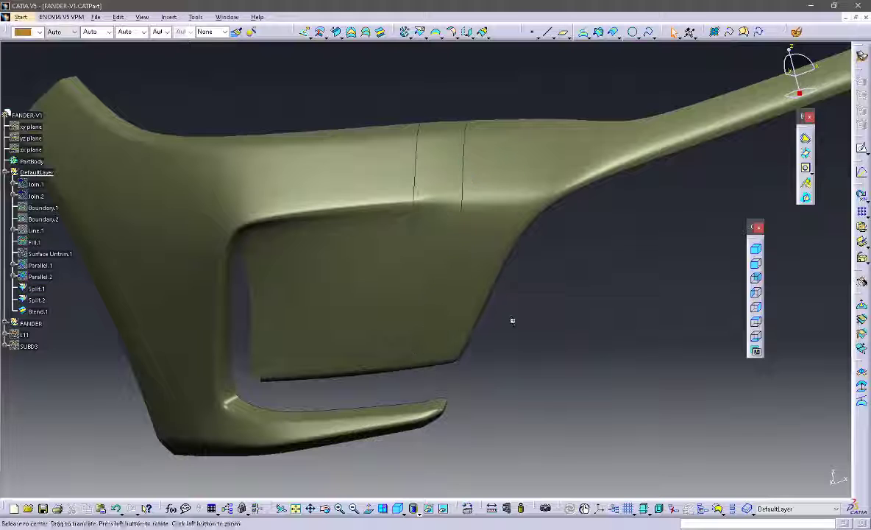
Widen the gap by setting the Parallel.2 offset to 3 mm and the Parallel.1 offset to 4 mm.
{"action": "mouse_move", "coordinate": [512, 319]}
{"action": "middle_mouse_down"}
{"action": "mouse_move", "coordinate": [550, 203]}
{"action": "mouse_move", "coordinate": [523, 272]}
{"action": "middle_mouse_up"}
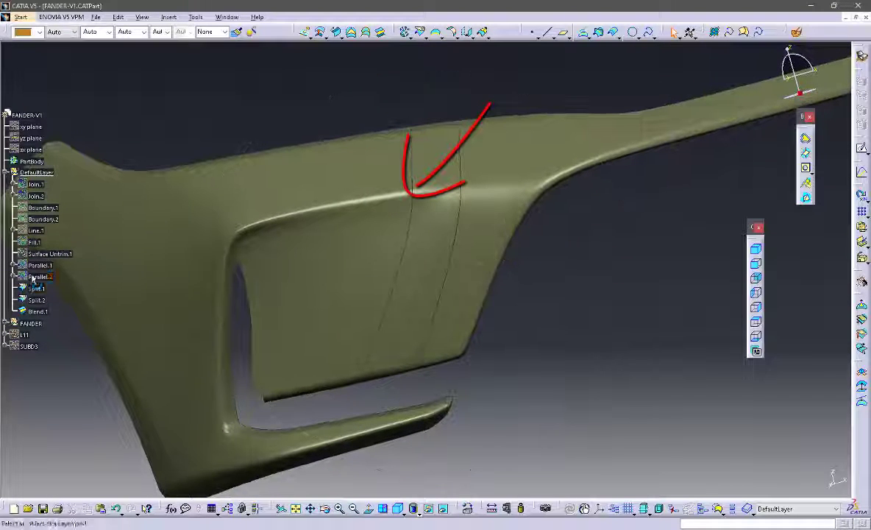
{"action": "double_click", "coordinate": [35, 280]}
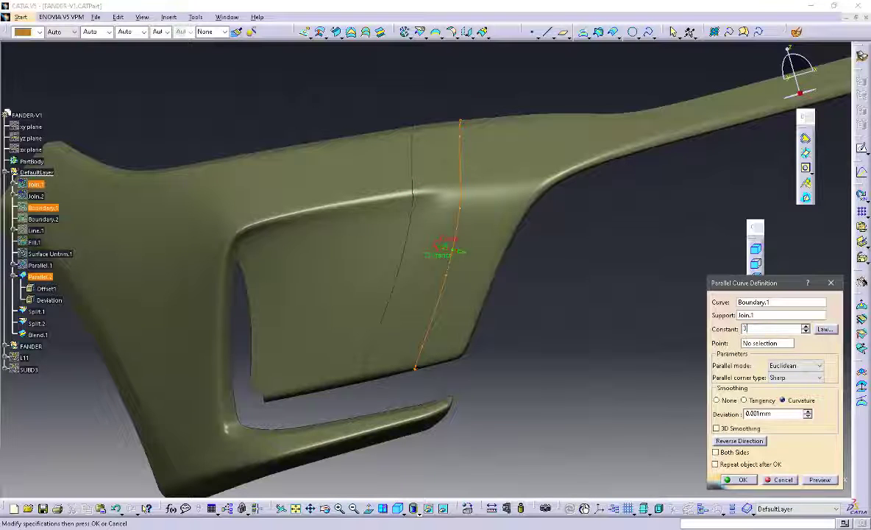
{"action": "middle_click_drag", "start_coordinate": [625, 295], "coordinate": [620, 314]}
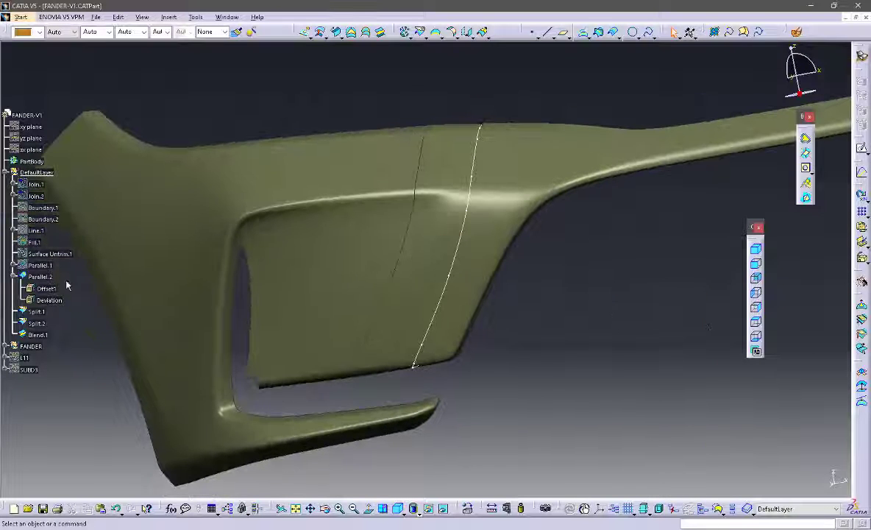
{"action": "double_click", "coordinate": [402, 276]}
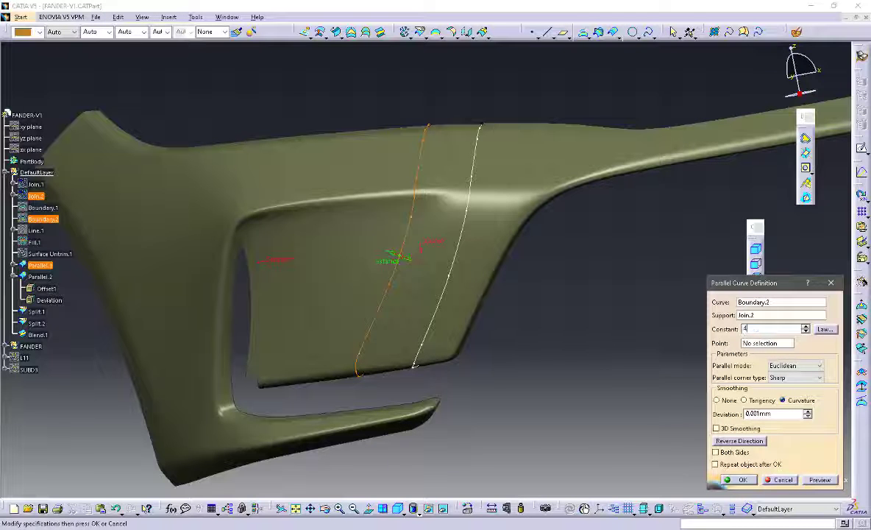
{"action": "mouse_move", "coordinate": [542, 317]}
{"action": "middle_mouse_down"}
{"action": "mouse_move", "coordinate": [530, 251]}
{"action": "mouse_move", "coordinate": [531, 321]}
{"action": "middle_mouse_up"}
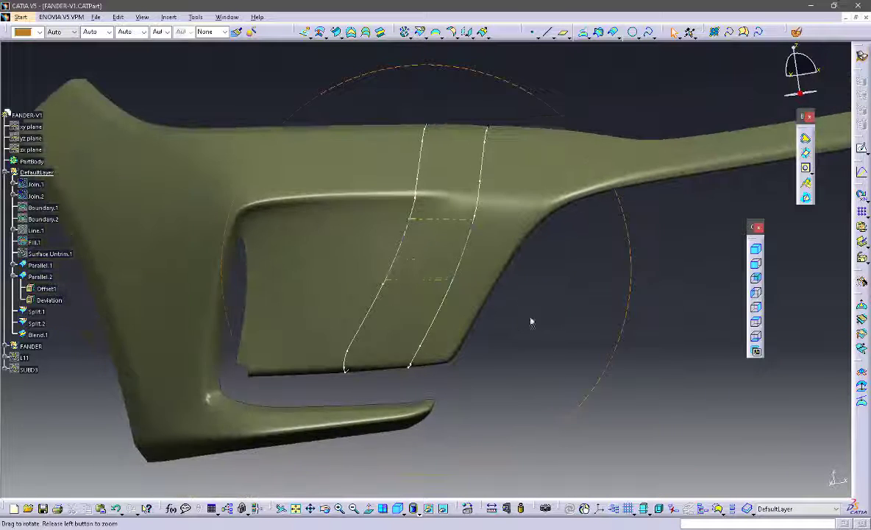
Hide both edited parallel curves again and display the model shaded with its edges.
{"action": "left_click", "coordinate": [404, 247]}
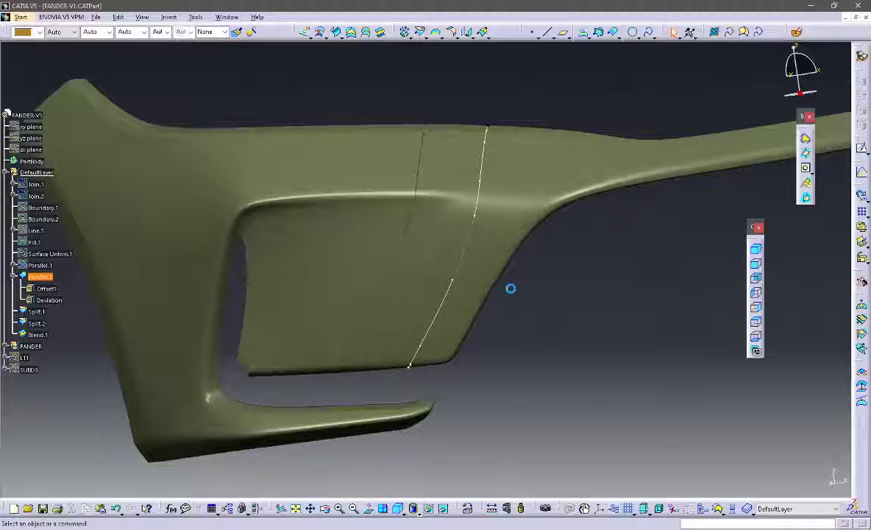
{"action": "middle_click_drag", "start_coordinate": [511, 288], "coordinate": [477, 331]}
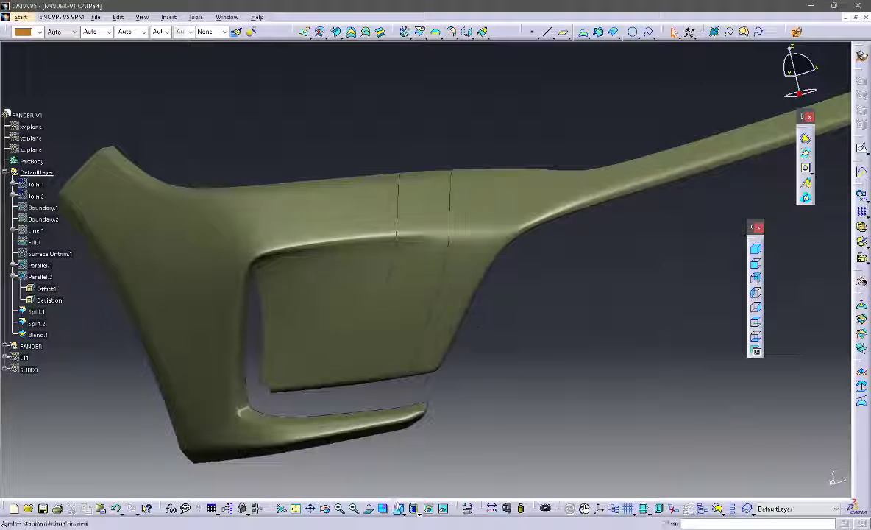
{"action": "left_click", "coordinate": [419, 512]}
{"action": "left_click", "coordinate": [428, 447]}
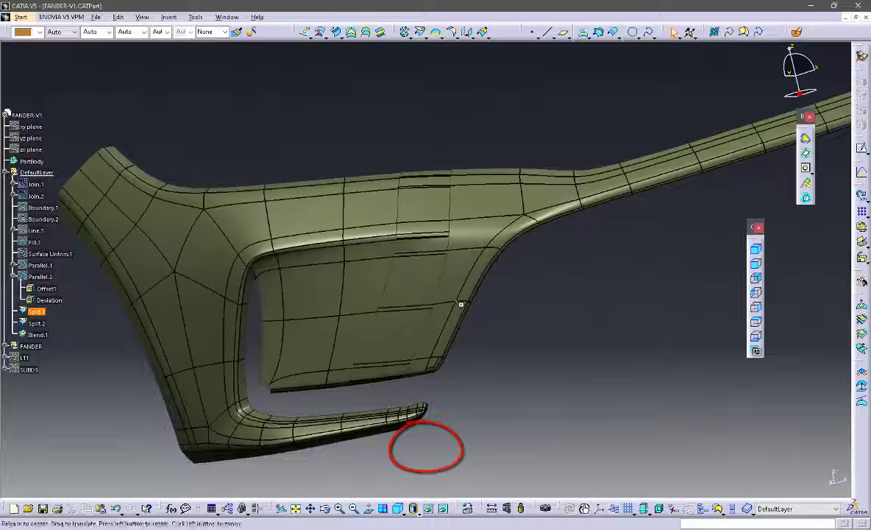
Open the parents and children of Blend.1 and show its two parent curves, Parallel.1 and Parallel.2.
{"action": "middle_click_drag", "start_coordinate": [462, 304], "coordinate": [426, 273]}
{"action": "right_click", "coordinate": [396, 272]}
{"action": "left_click", "coordinate": [453, 425]}
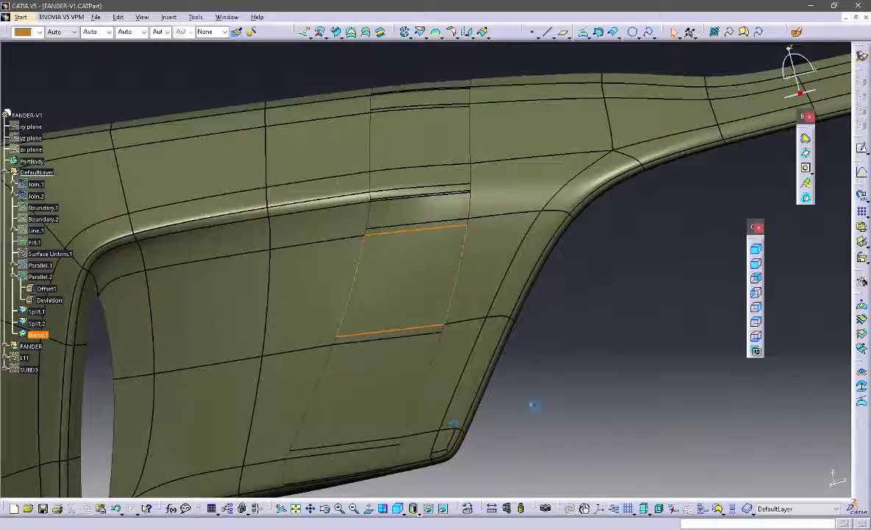
{"action": "right_click", "coordinate": [536, 247]}
{"action": "left_click", "coordinate": [542, 276]}
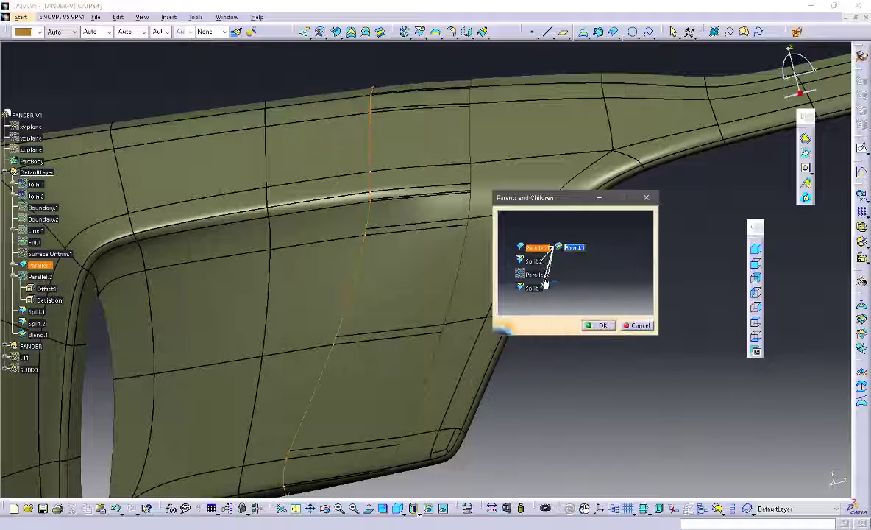
{"action": "right_click", "coordinate": [533, 274]}
{"action": "left_click", "coordinate": [557, 305]}
{"action": "left_click", "coordinate": [601, 327]}
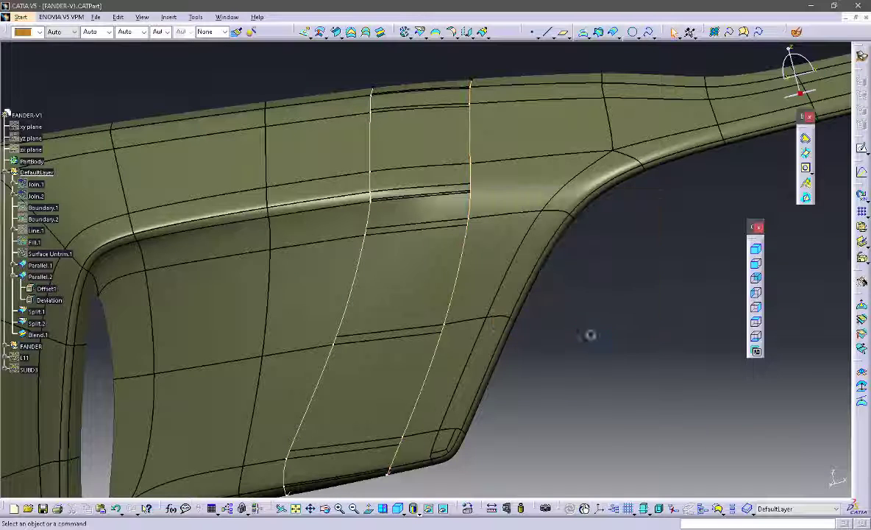
Edit Blend.1 with Ratio coupling and couple the matching vertices of both curves just below the fender crease.
{"action": "double_click", "coordinate": [394, 273]}
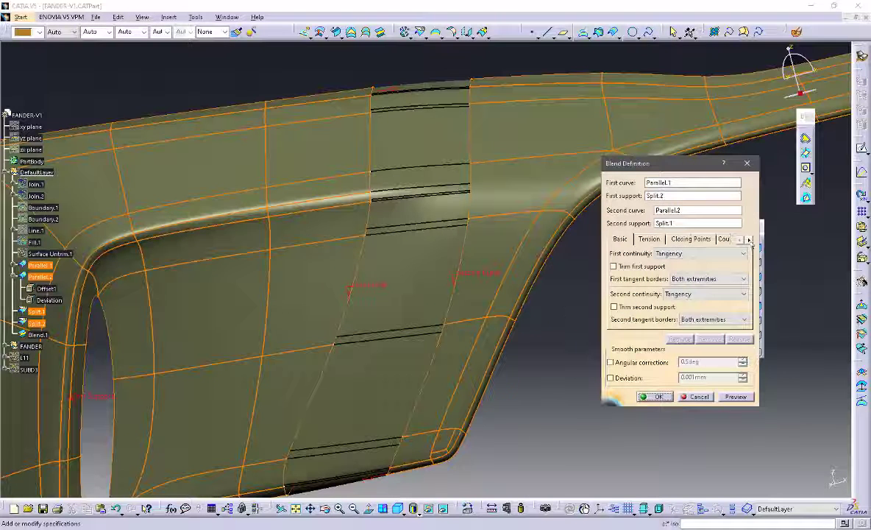
{"action": "left_click", "coordinate": [715, 240]}
{"action": "left_click", "coordinate": [640, 253]}
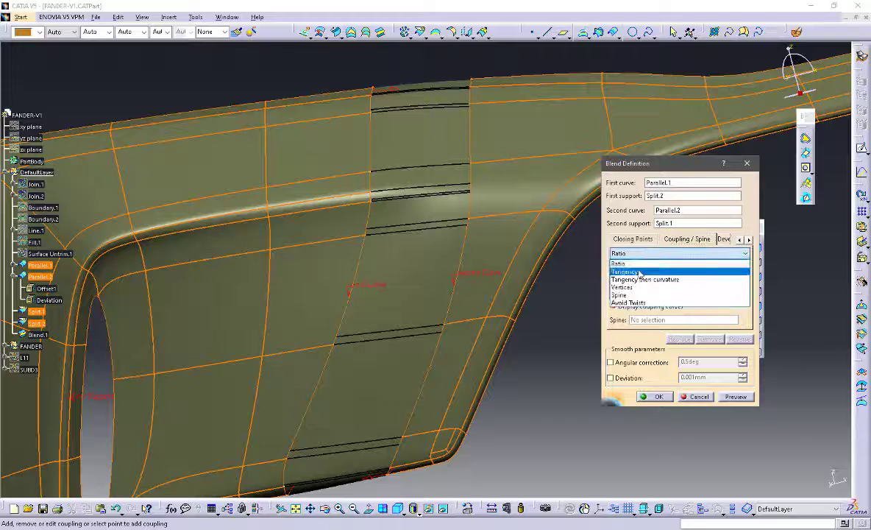
{"action": "left_click", "coordinate": [641, 264]}
{"action": "middle_click_drag", "start_coordinate": [386, 247], "coordinate": [400, 240]}
{"action": "left_click", "coordinate": [359, 229]}
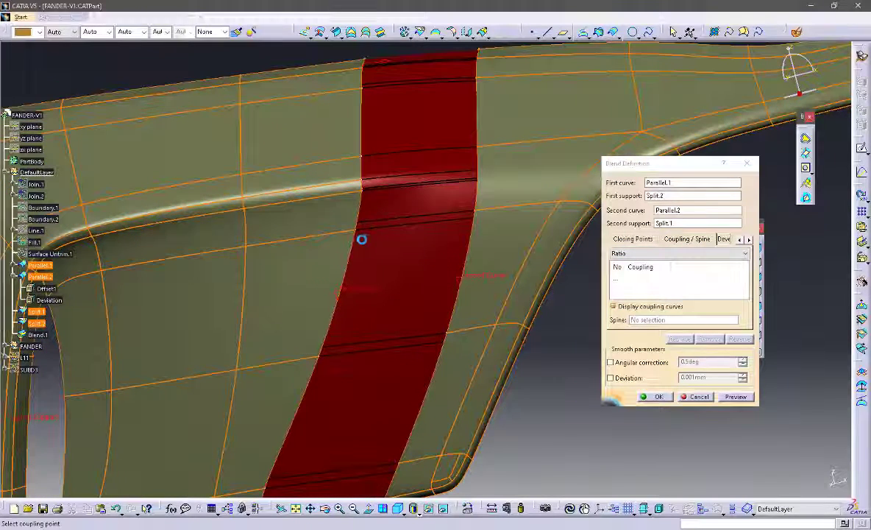
{"action": "left_click", "coordinate": [476, 212]}
Add two more couplings between matching curve vertices, one at mid-height of the recessed panel and one near its lower end.
{"action": "middle_click_drag", "start_coordinate": [401, 312], "coordinate": [430, 248]}
{"action": "left_click", "coordinate": [354, 296]}
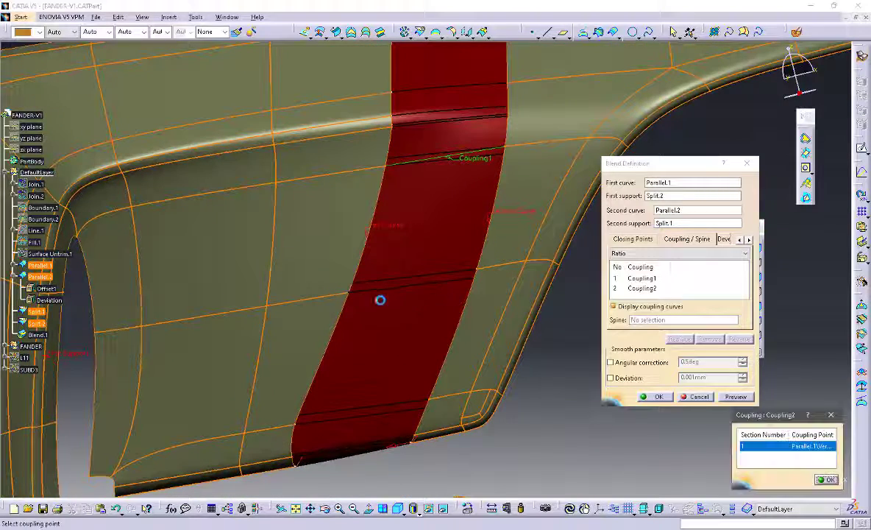
{"action": "left_click", "coordinate": [480, 270]}
{"action": "middle_click_drag", "start_coordinate": [397, 334], "coordinate": [379, 316]}
{"action": "left_click", "coordinate": [328, 379]}
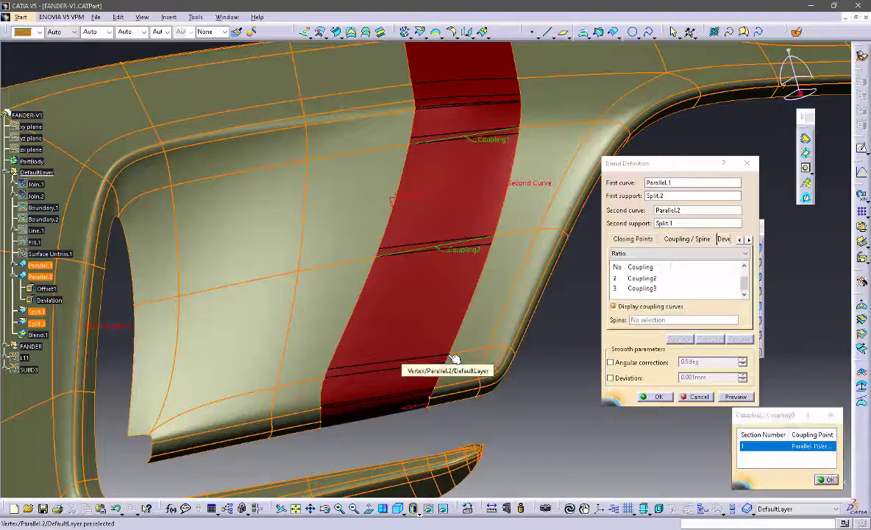
{"action": "left_click", "coordinate": [450, 355]}
Couple the curve vertices at the rounded lower edge of the panel and apply the blend changes.
{"action": "middle_click_drag", "start_coordinate": [448, 354], "coordinate": [373, 300]}
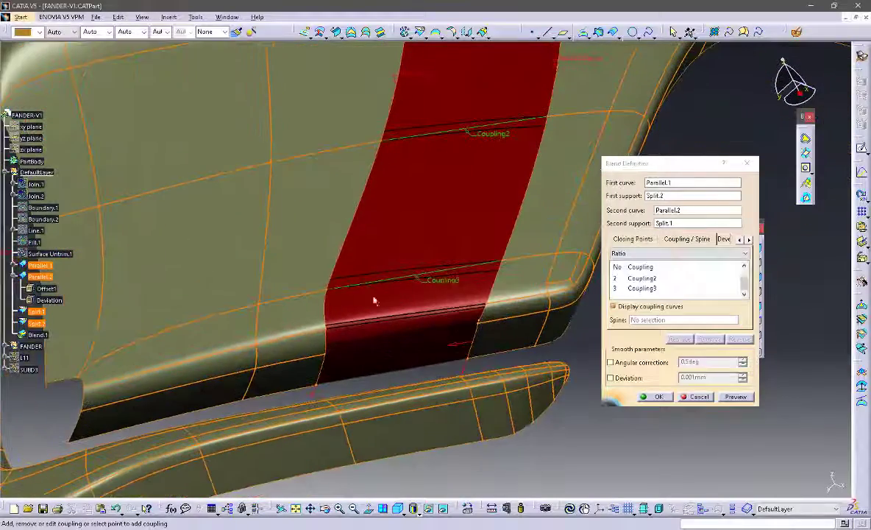
{"action": "left_click", "coordinate": [333, 334]}
{"action": "left_click", "coordinate": [489, 308]}
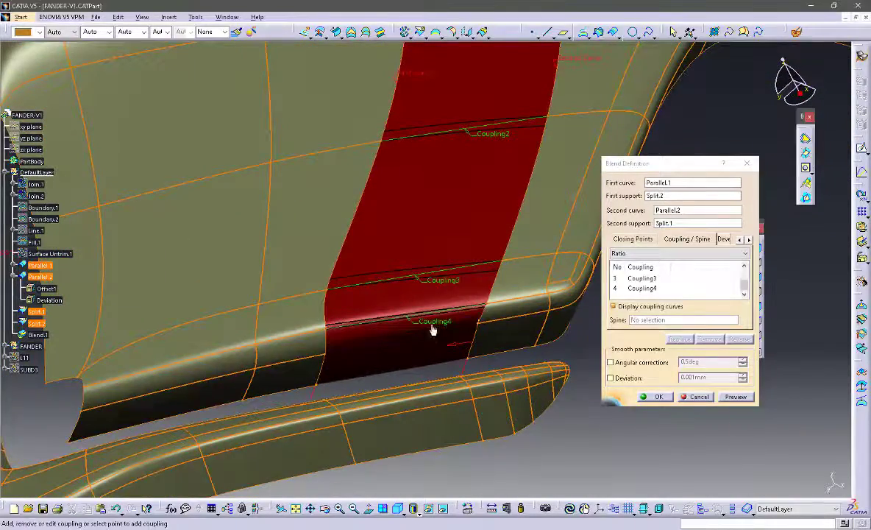
{"action": "middle_click_drag", "start_coordinate": [433, 329], "coordinate": [394, 295]}
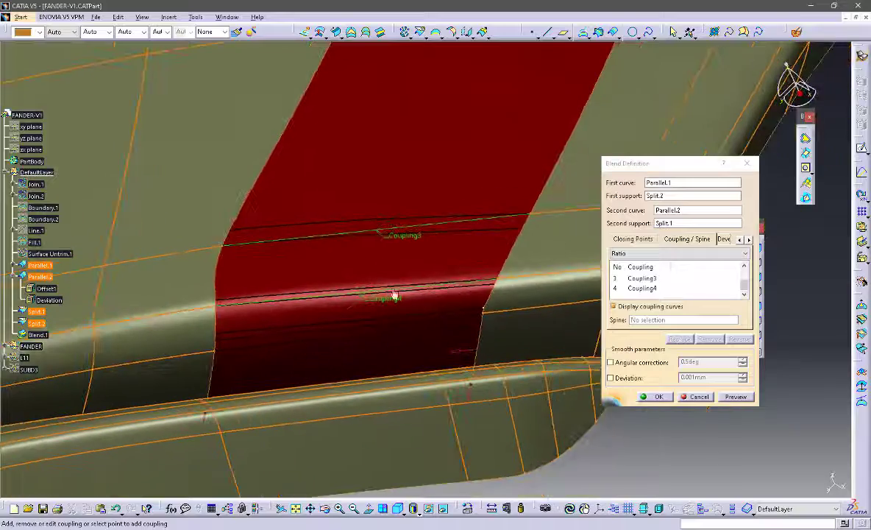
{"action": "left_click", "coordinate": [654, 398]}
Reopen the blend surface and set its first and second continuity to Curvature.
{"action": "middle_click_drag", "start_coordinate": [391, 226], "coordinate": [430, 202]}
{"action": "double_click", "coordinate": [430, 202]}
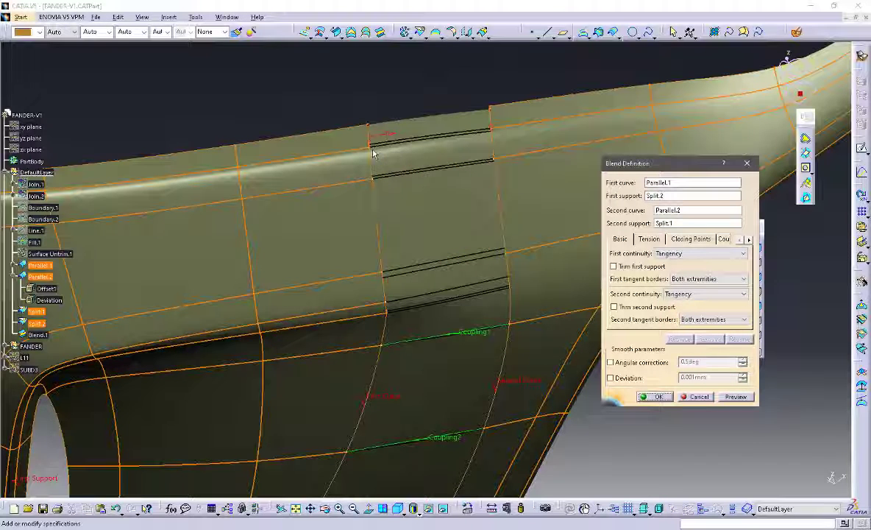
{"action": "left_click", "coordinate": [706, 253]}
{"action": "left_click", "coordinate": [695, 278]}
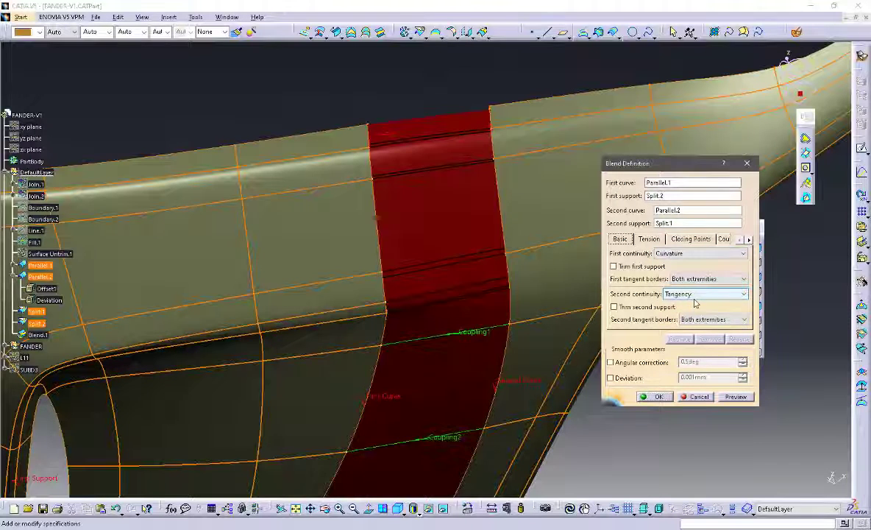
{"action": "left_click", "coordinate": [699, 294]}
{"action": "left_click", "coordinate": [695, 322]}
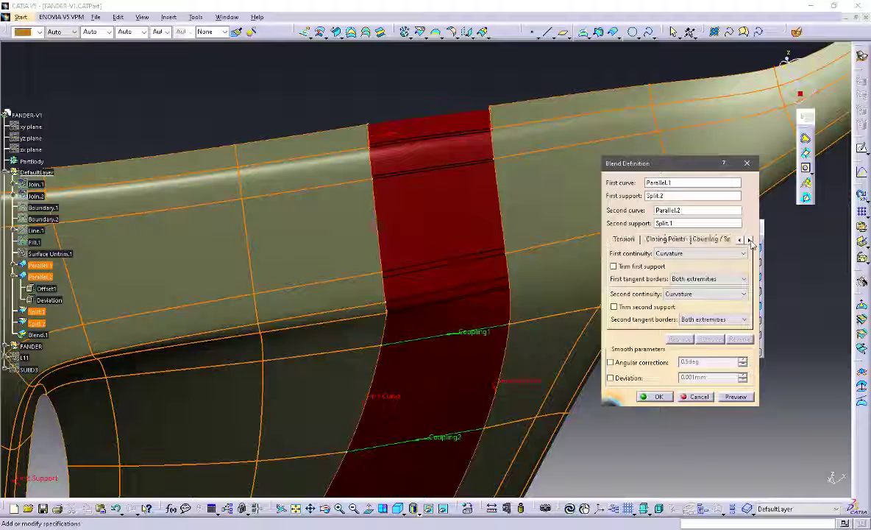
Add two couplings between matching curve vertices on the fender's upper band, one above the crease and one below the top rounding.
{"action": "left_click", "coordinate": [636, 239]}
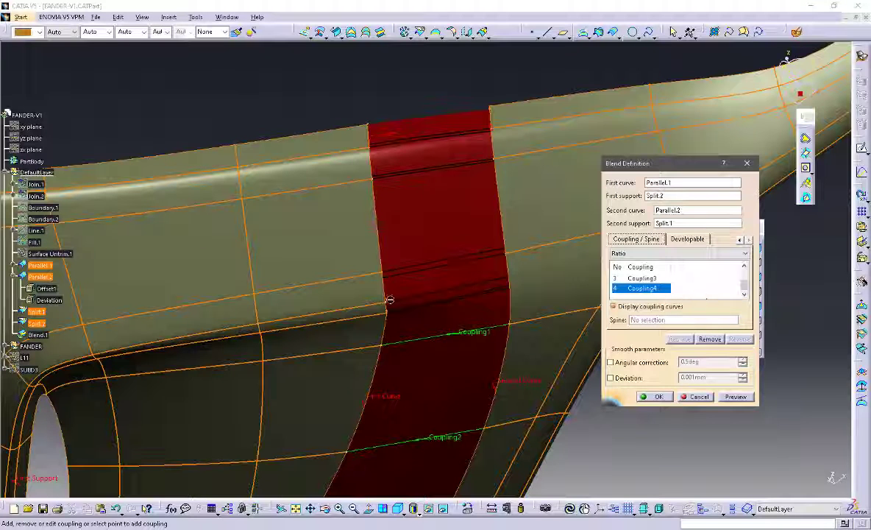
{"action": "left_click", "coordinate": [390, 278]}
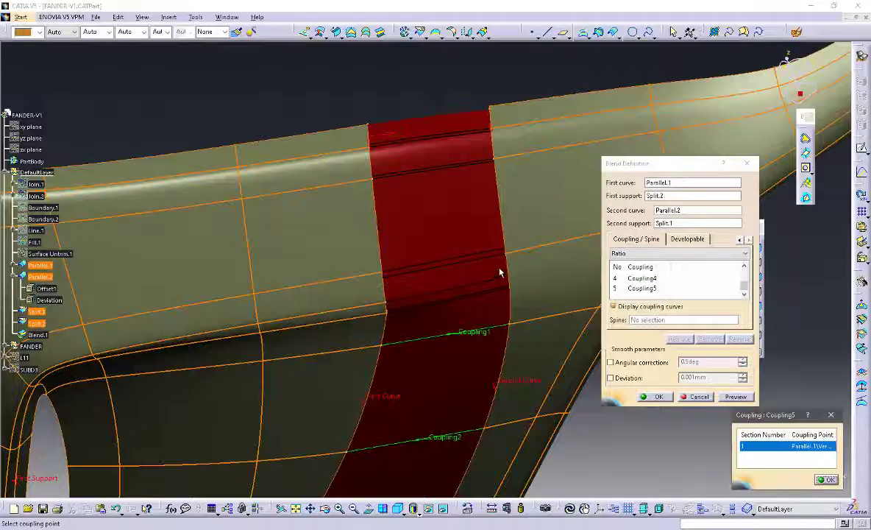
{"action": "left_click", "coordinate": [512, 259]}
{"action": "left_click", "coordinate": [382, 182]}
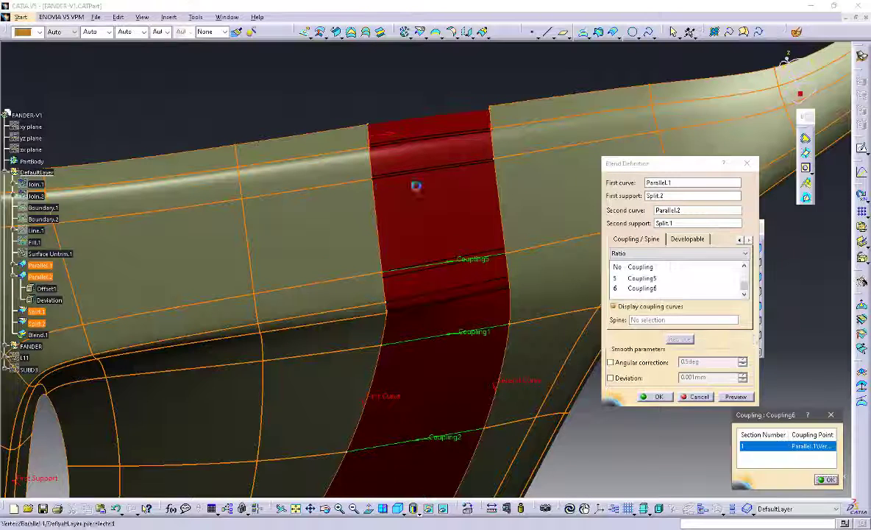
{"action": "left_click", "coordinate": [499, 166]}
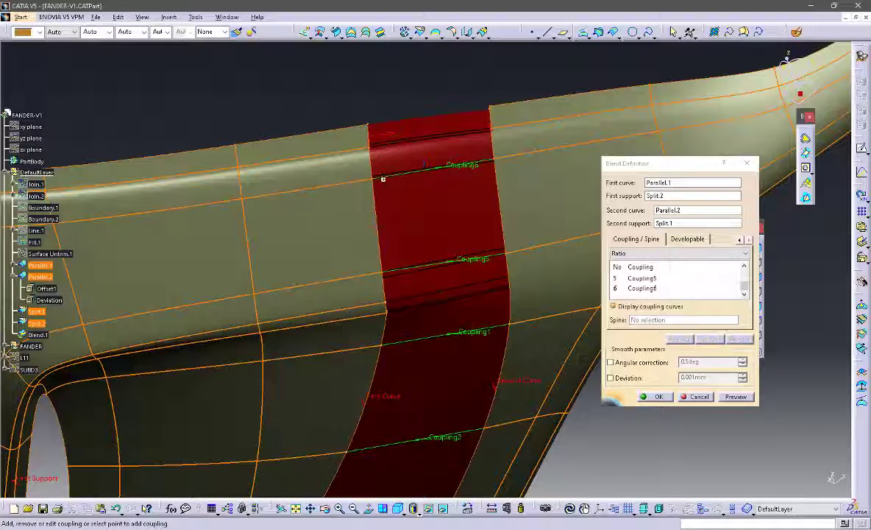
Couple the curve vertices at the rounding near the fender's top edge, then preview and apply the blend.
{"action": "middle_click_drag", "start_coordinate": [382, 179], "coordinate": [420, 218]}
{"action": "left_click", "coordinate": [372, 192]}
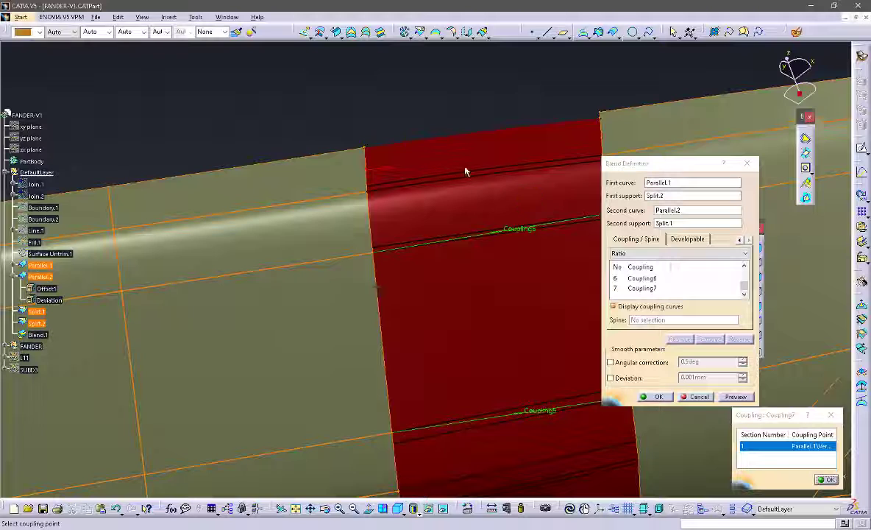
{"action": "middle_click_drag", "start_coordinate": [478, 160], "coordinate": [396, 166]}
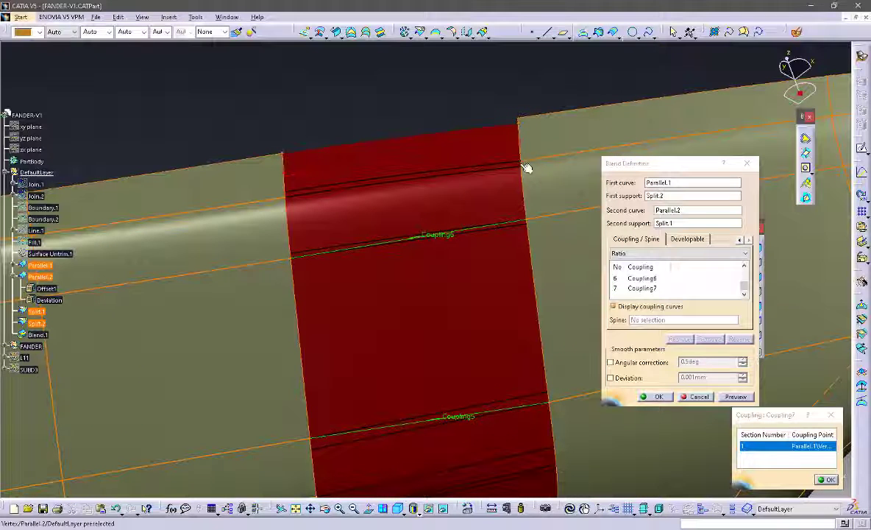
{"action": "left_click", "coordinate": [527, 168]}
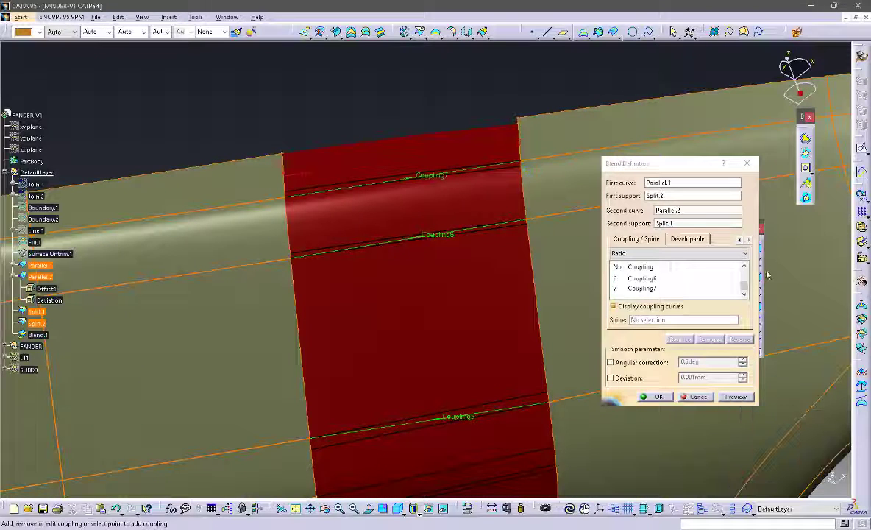
{"action": "left_click", "coordinate": [736, 397]}
{"action": "left_click", "coordinate": [660, 397]}
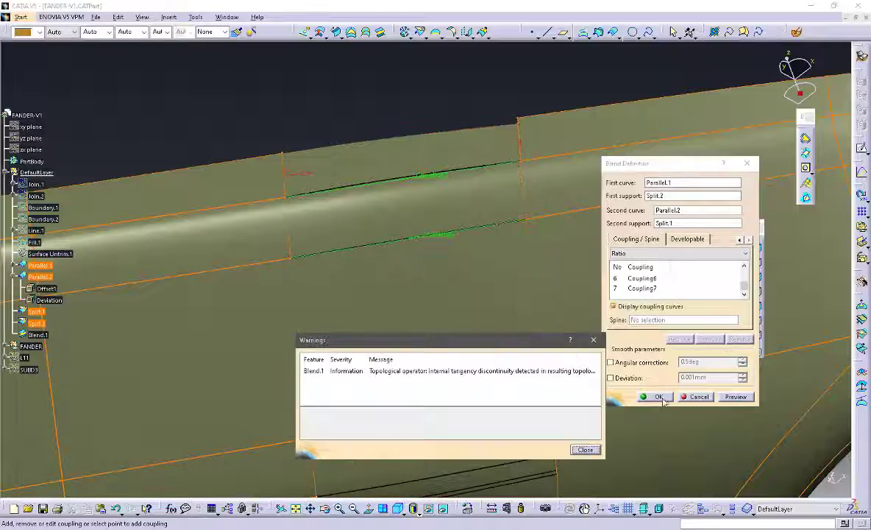
Create a point on the Parallel.2 curve, between the upper band's lower face edge and the crease.
{"action": "left_click", "coordinate": [592, 454]}
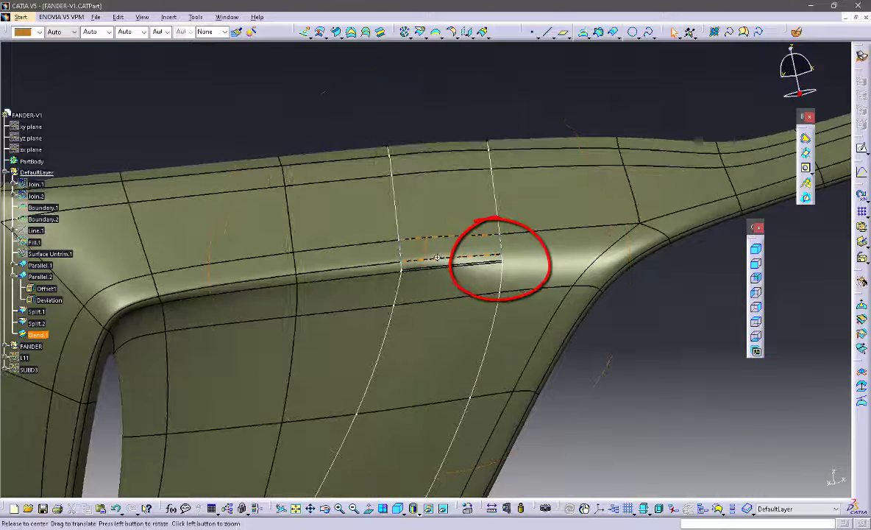
{"action": "middle_click_drag", "start_coordinate": [437, 258], "coordinate": [457, 184]}
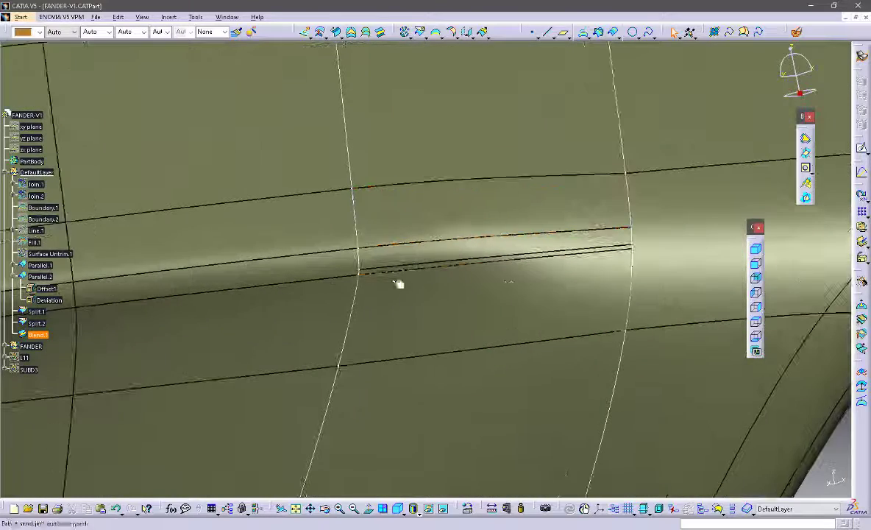
{"action": "middle_click_drag", "start_coordinate": [398, 283], "coordinate": [488, 328]}
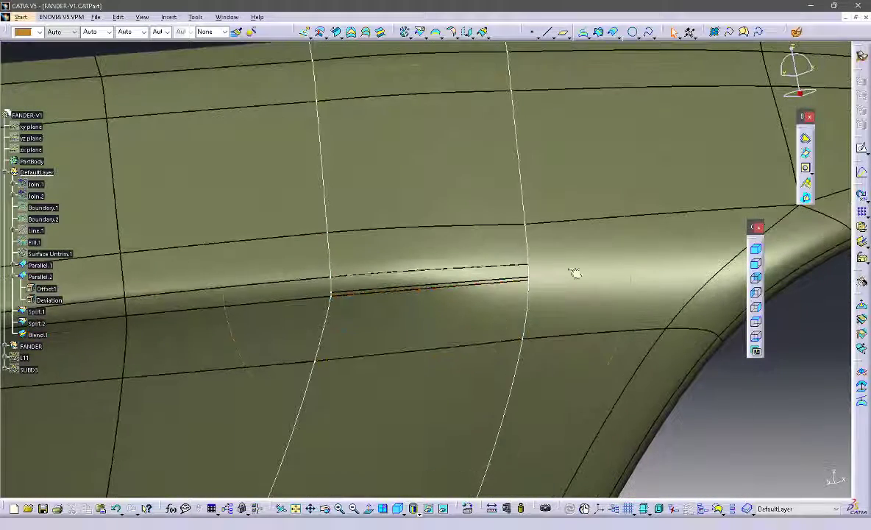
{"action": "left_click", "coordinate": [527, 253]}
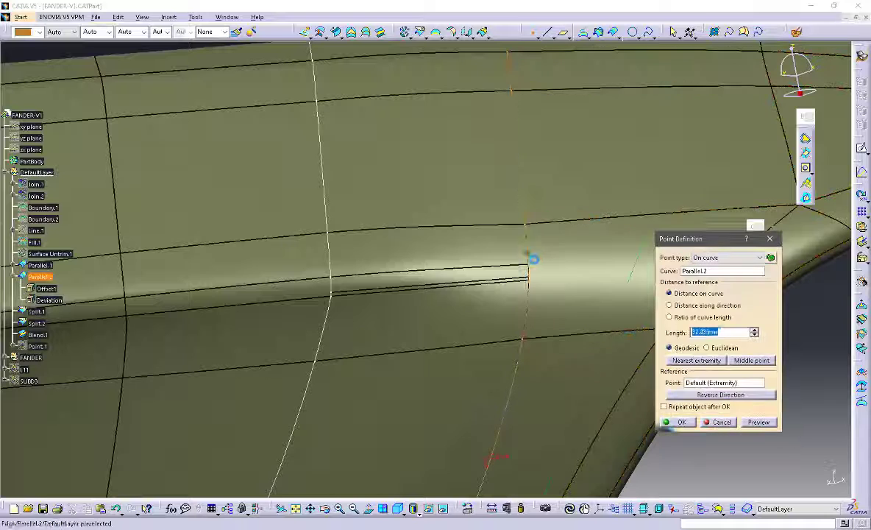
{"action": "left_click", "coordinate": [530, 245]}
{"action": "left_click", "coordinate": [689, 422]}
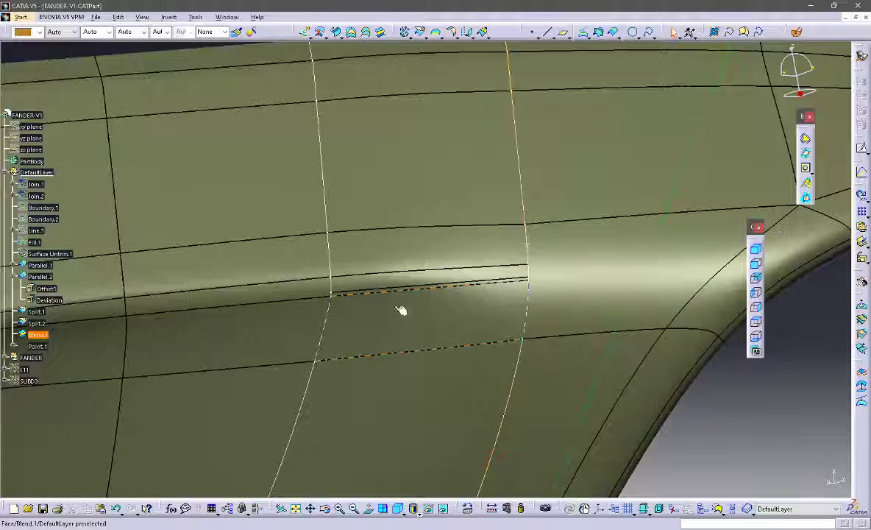
Examine the definitions of both parallel curves bounding the blend without changing them.
{"action": "middle_click_drag", "start_coordinate": [398, 307], "coordinate": [359, 245]}
{"action": "double_click", "coordinate": [344, 229]}
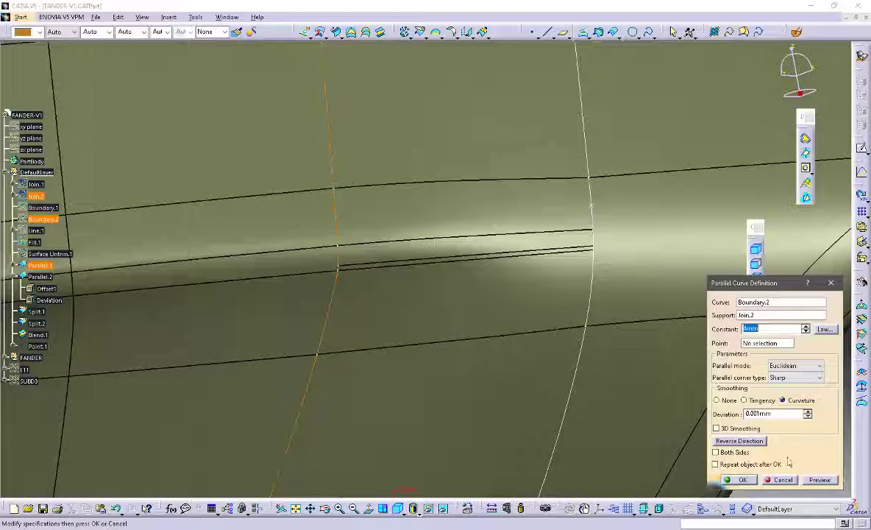
{"action": "left_click", "coordinate": [782, 480]}
{"action": "double_click", "coordinate": [597, 288]}
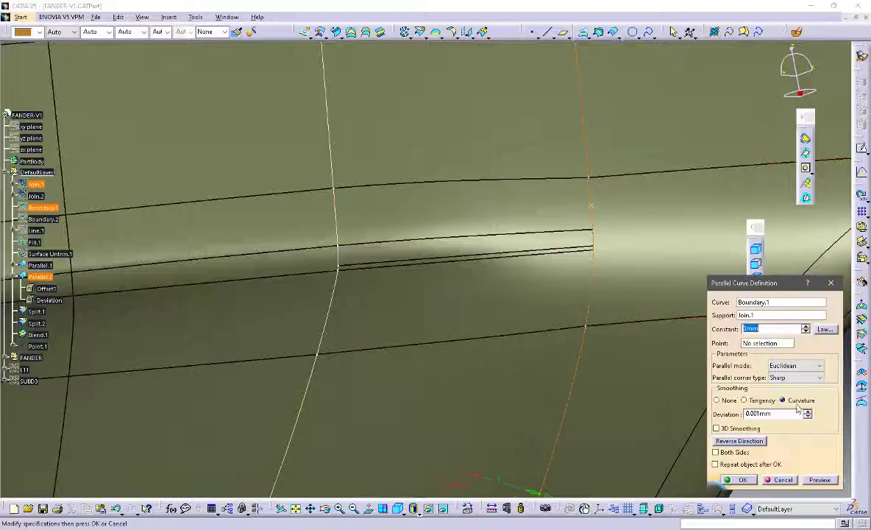
{"action": "left_click", "coordinate": [784, 482]}
{"action": "middle_click_drag", "start_coordinate": [625, 323], "coordinate": [516, 197]}
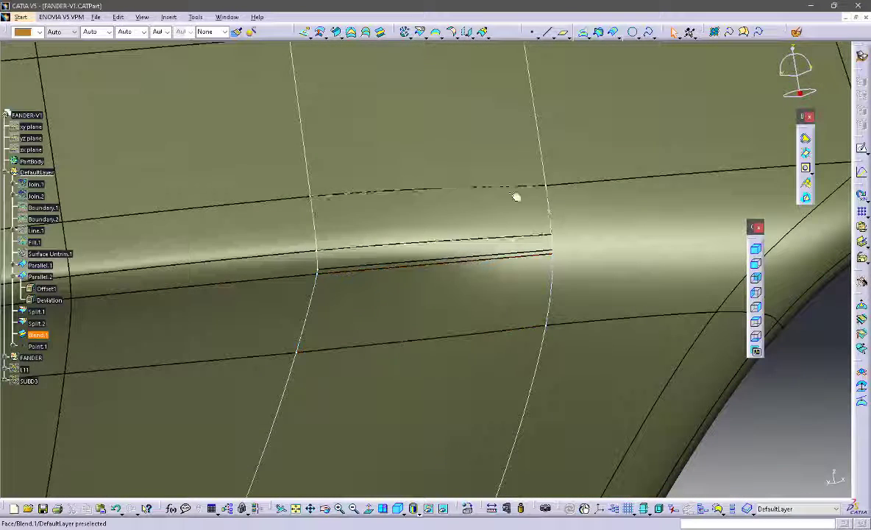
{"action": "double_click", "coordinate": [461, 209]}
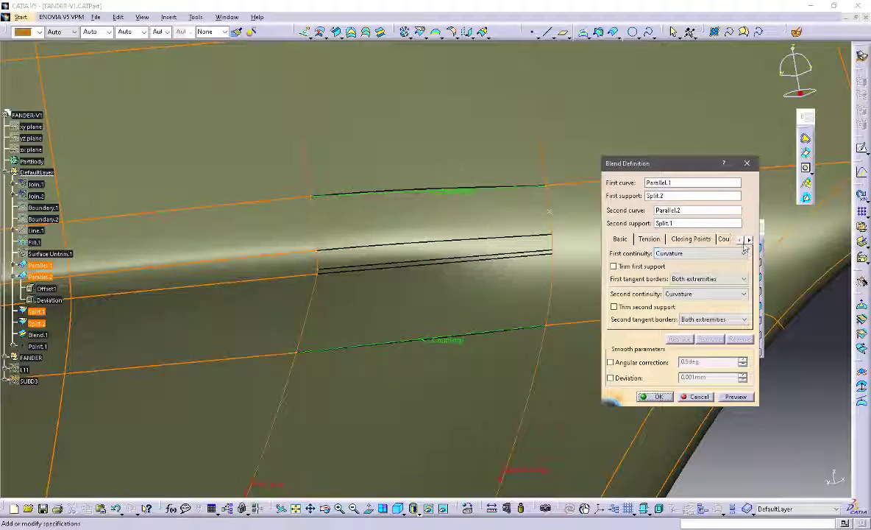
{"action": "left_click", "coordinate": [666, 239]}
{"action": "left_click", "coordinate": [748, 240]}
{"action": "left_click", "coordinate": [712, 239]}
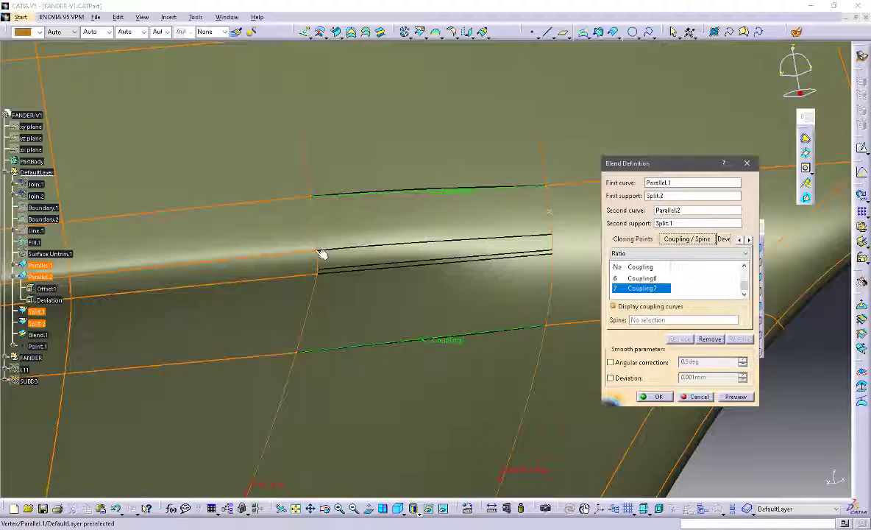
{"action": "left_click", "coordinate": [696, 398]}
{"action": "left_click", "coordinate": [533, 32]}
{"action": "left_click", "coordinate": [547, 274]}
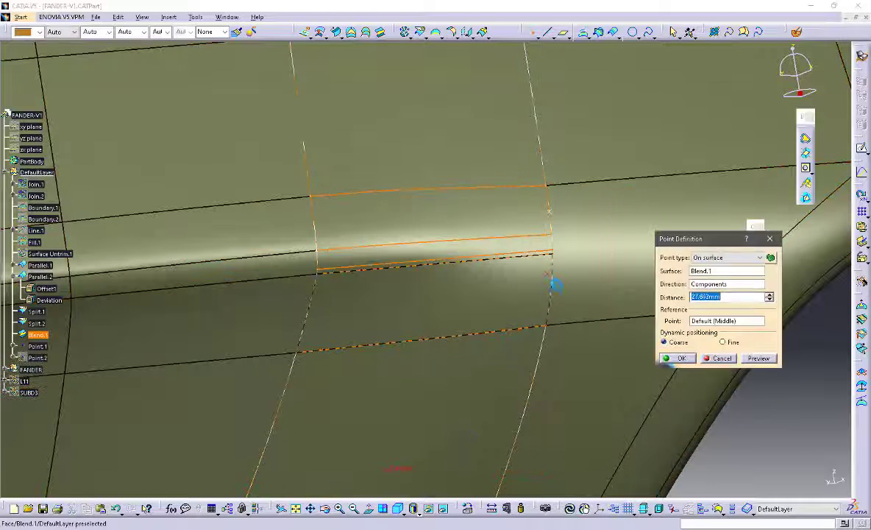
{"action": "left_click", "coordinate": [720, 359]}
Create a second on-curve point on Parallel.2 just below the crease, about 29.3 mm along the curve.
{"action": "left_click", "coordinate": [532, 31]}
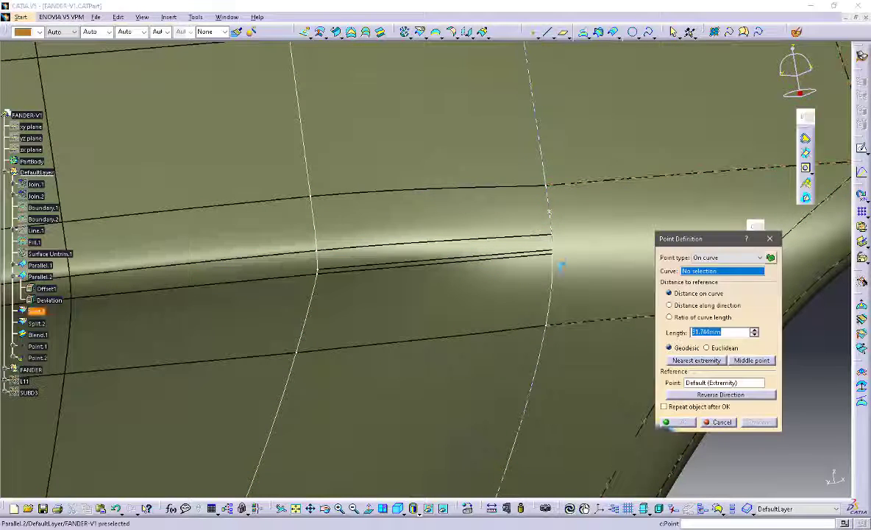
{"action": "left_click", "coordinate": [554, 278]}
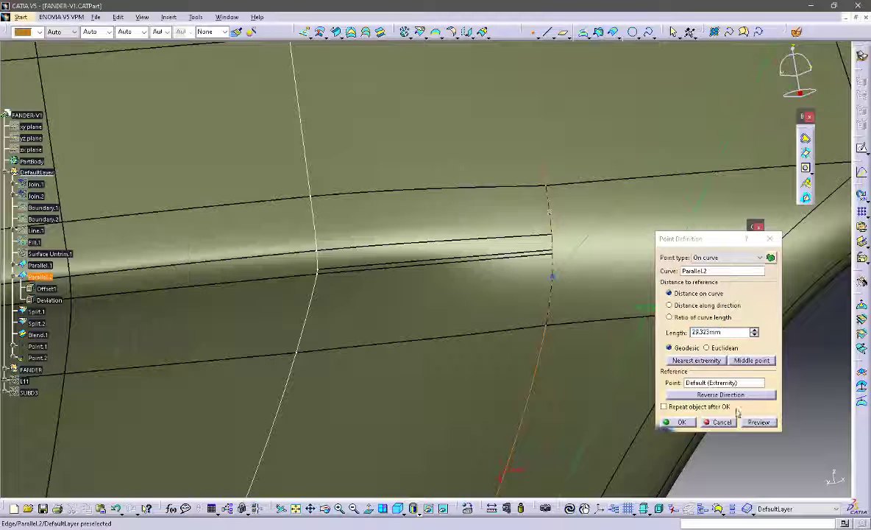
{"action": "left_click", "coordinate": [681, 421]}
Add two blend couplings from the Parallel.1 vertices at the crease to the upper and lower points on Parallel.2, and apply them.
{"action": "double_click", "coordinate": [398, 227]}
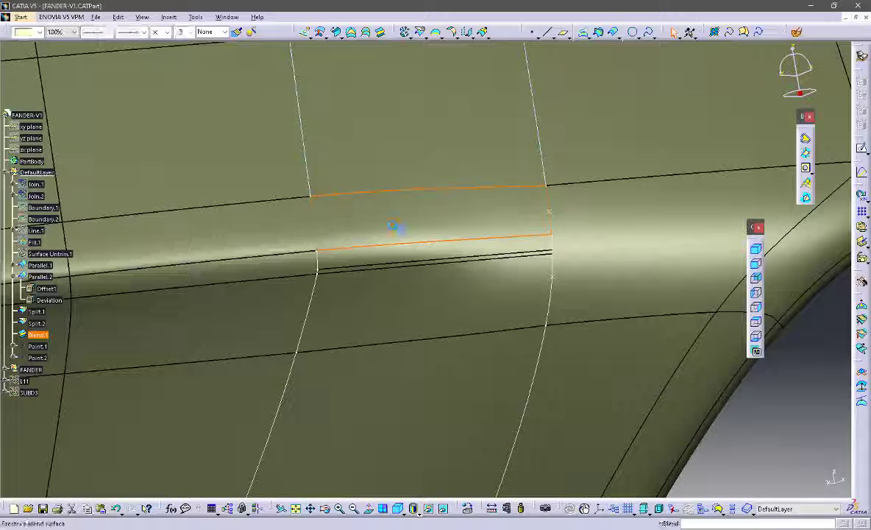
{"action": "left_click", "coordinate": [726, 240]}
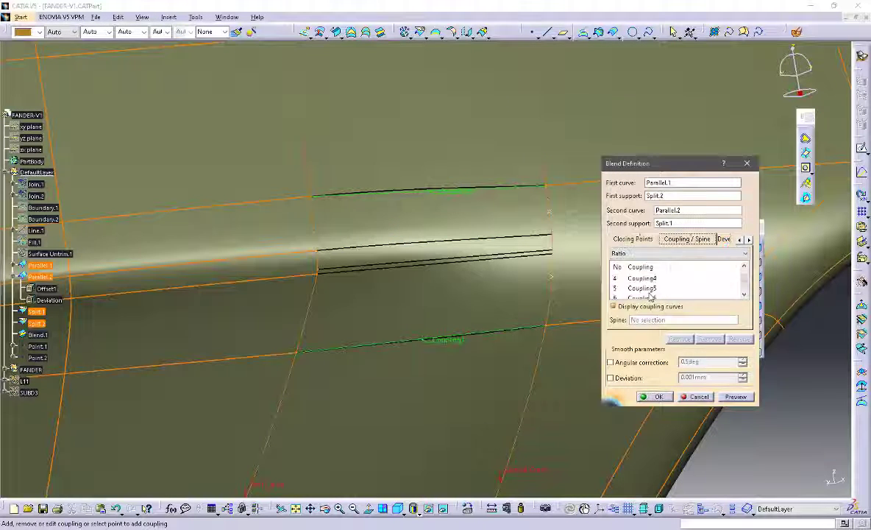
{"action": "left_click", "coordinate": [318, 252]}
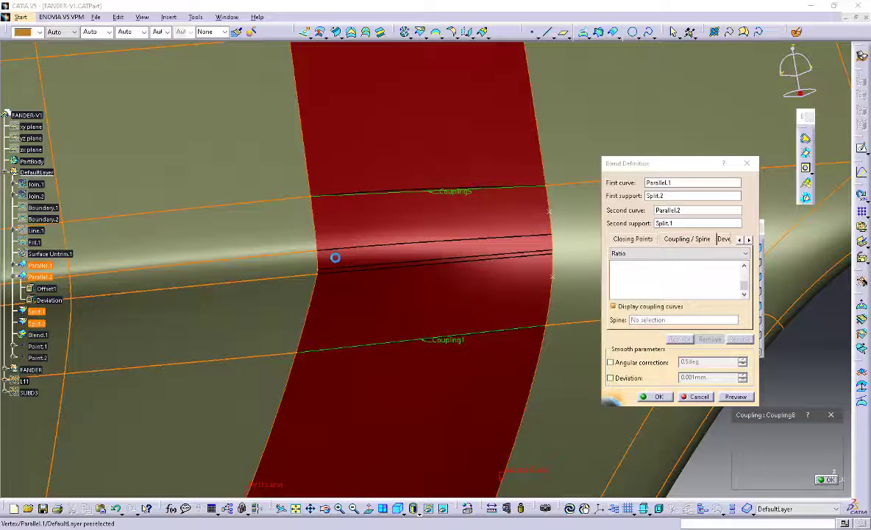
{"action": "left_click", "coordinate": [549, 212]}
{"action": "left_click", "coordinate": [319, 278]}
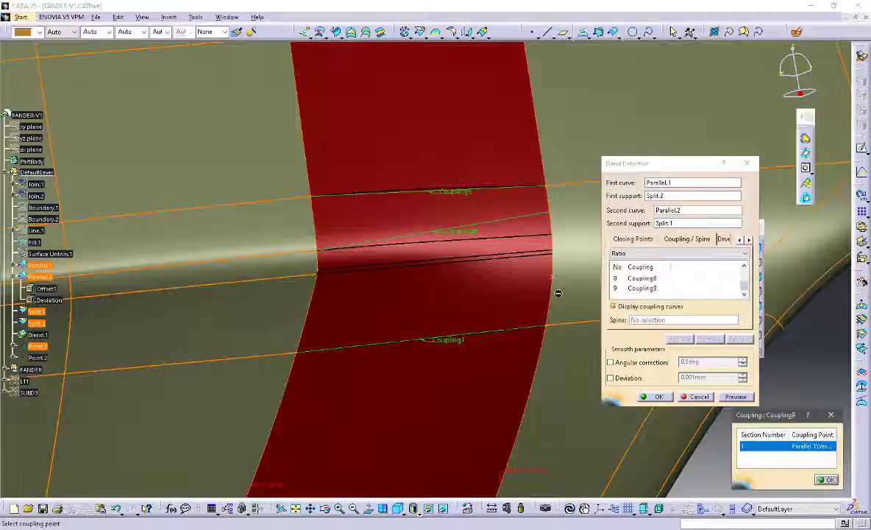
{"action": "left_click", "coordinate": [552, 277]}
{"action": "left_click", "coordinate": [667, 397]}
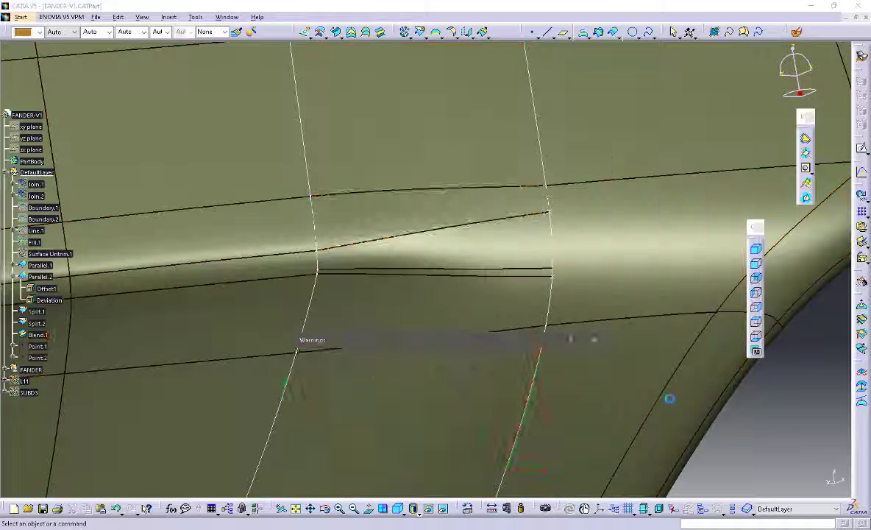
{"action": "left_click", "coordinate": [595, 343]}
Move the upper point on Parallel.2 down the curve, closer to the crease, to even out its coupling line.
{"action": "double_click", "coordinate": [538, 219]}
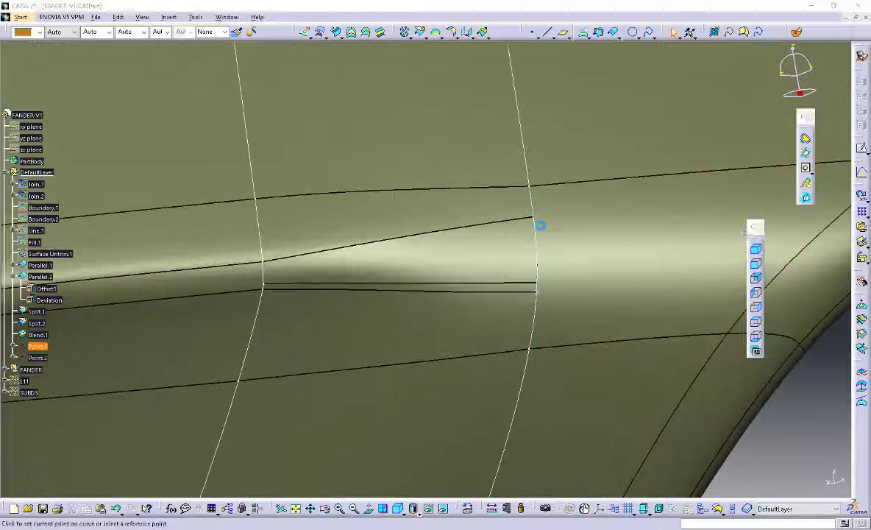
{"action": "left_click", "coordinate": [538, 245]}
{"action": "left_click", "coordinate": [684, 422]}
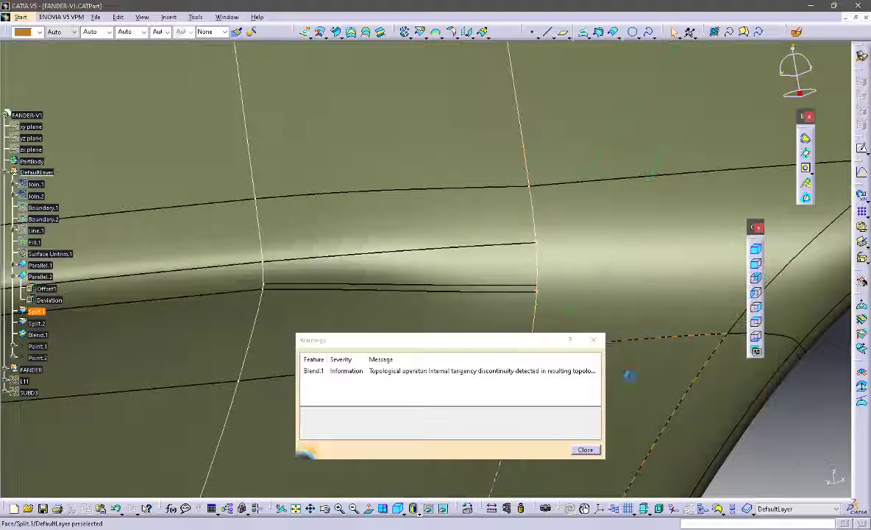
{"action": "left_click", "coordinate": [594, 340]}
{"action": "double_click", "coordinate": [540, 299]}
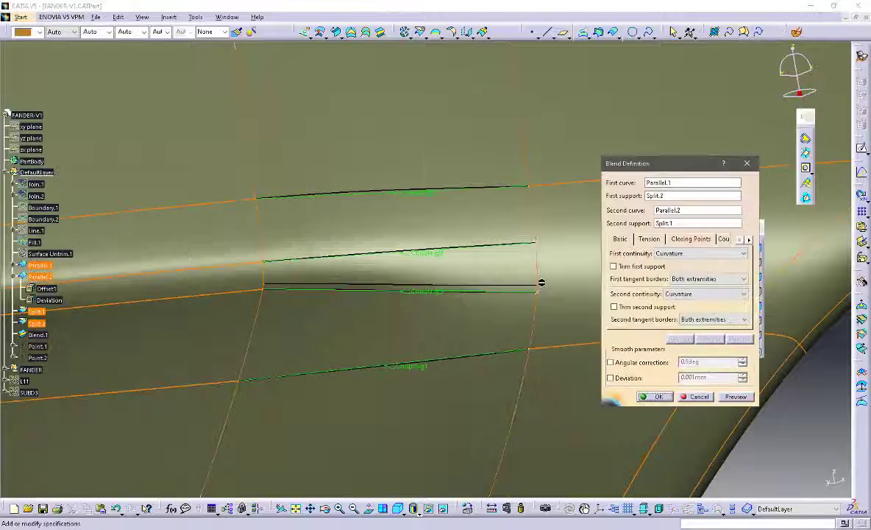
{"action": "middle_click_drag", "start_coordinate": [541, 278], "coordinate": [541, 286]}
{"action": "left_click", "coordinate": [697, 397]}
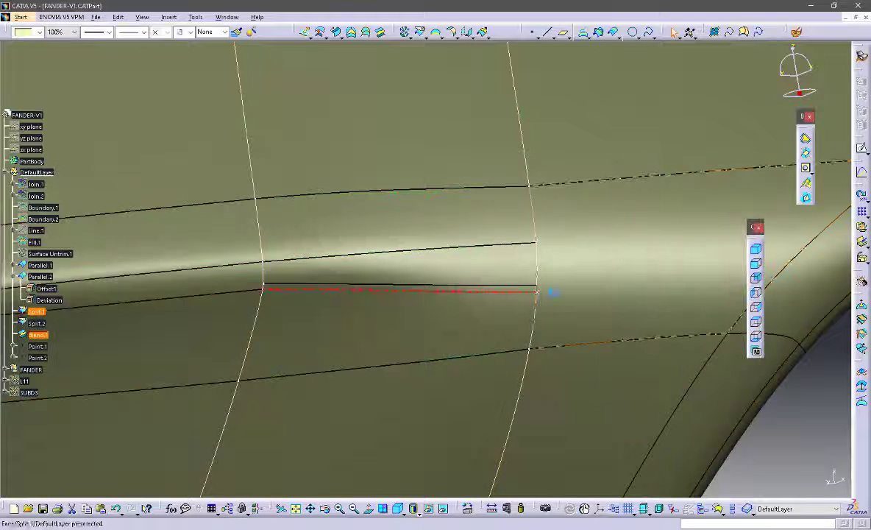
Move the lower point on Parallel.2 up the curve to a length of about 29.9 mm.
{"action": "double_click", "coordinate": [539, 293]}
{"action": "left_click", "coordinate": [539, 277]}
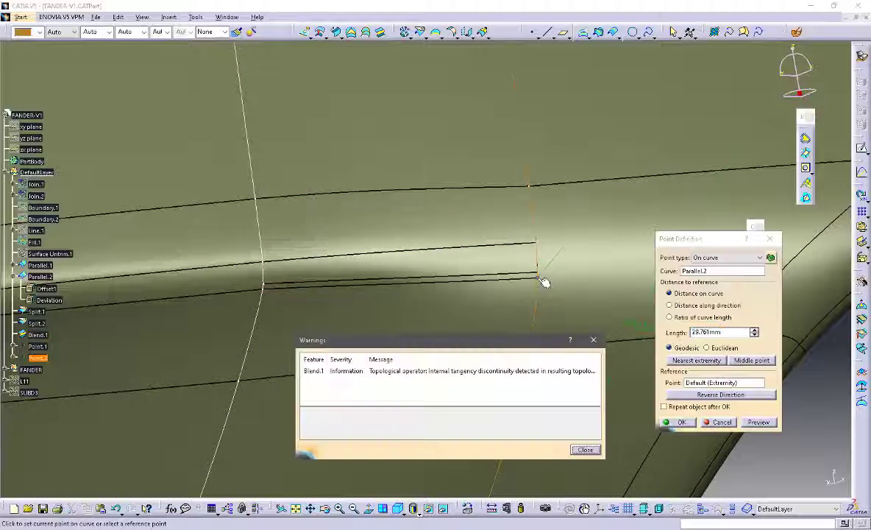
{"action": "left_click", "coordinate": [538, 266]}
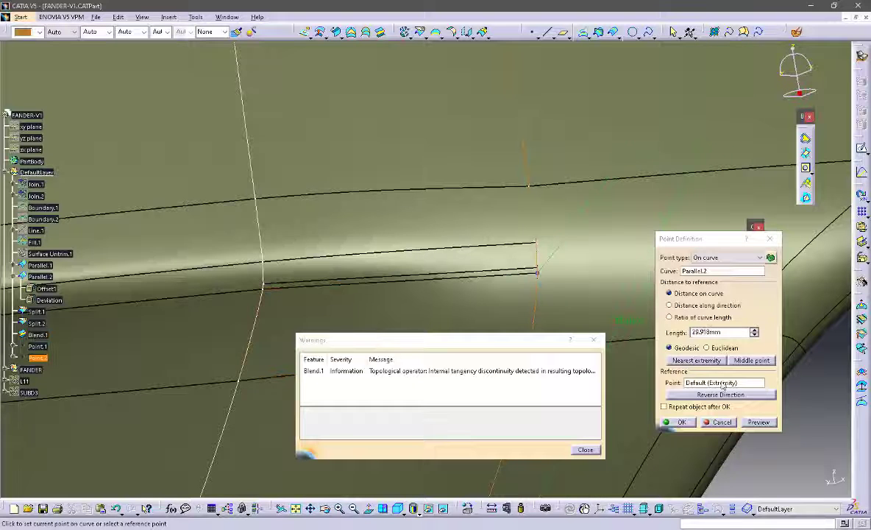
{"action": "left_click", "coordinate": [673, 421]}
{"action": "left_click", "coordinate": [593, 340]}
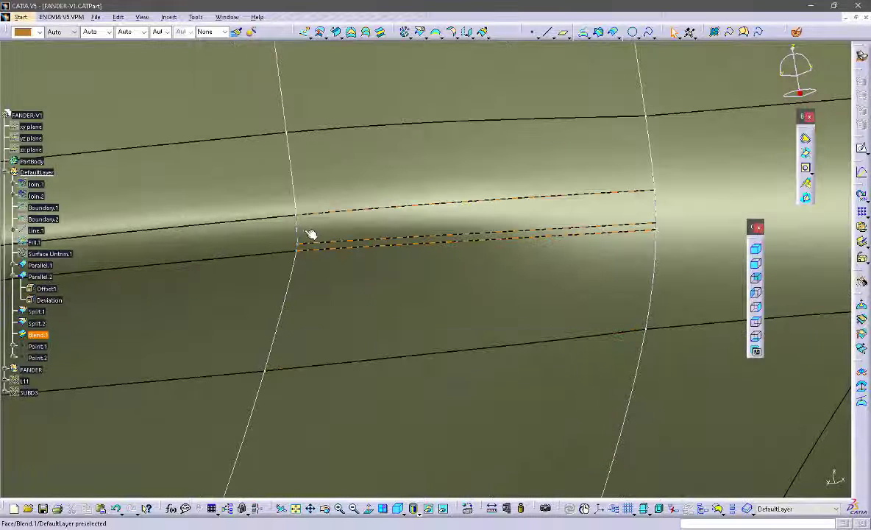
Set the curvature smoothing deviation of both parallel curves to 0.05 mm.
{"action": "double_click", "coordinate": [303, 238]}
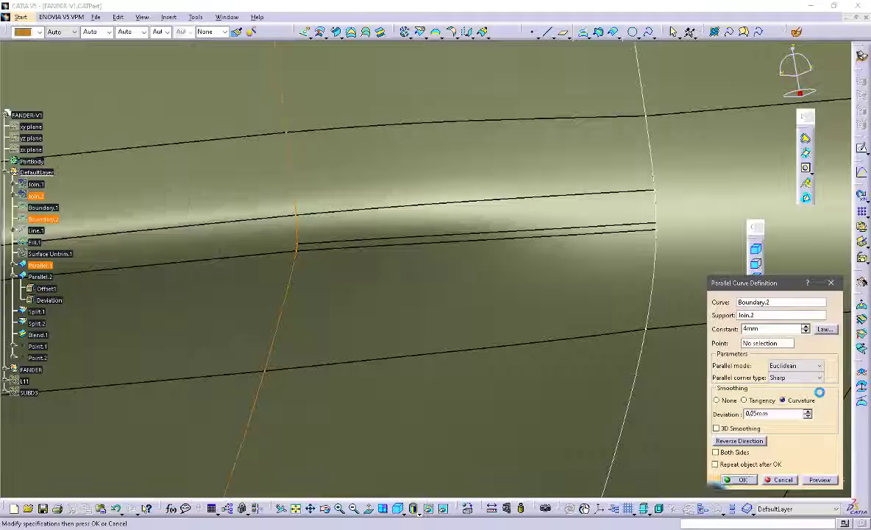
{"action": "left_click", "coordinate": [594, 342]}
{"action": "middle_click_drag", "start_coordinate": [515, 242], "coordinate": [444, 227]}
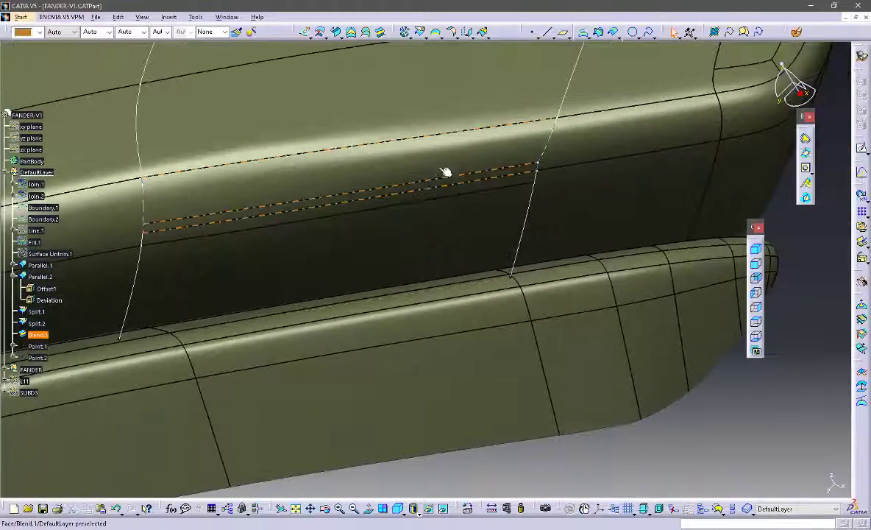
{"action": "double_click", "coordinate": [552, 146]}
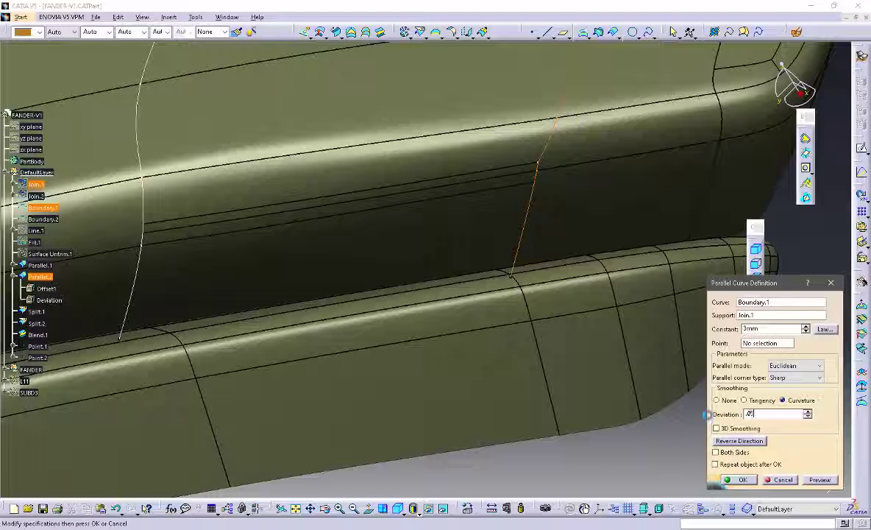
{"action": "key", "text": "Return"}
{"action": "left_click", "coordinate": [596, 341]}
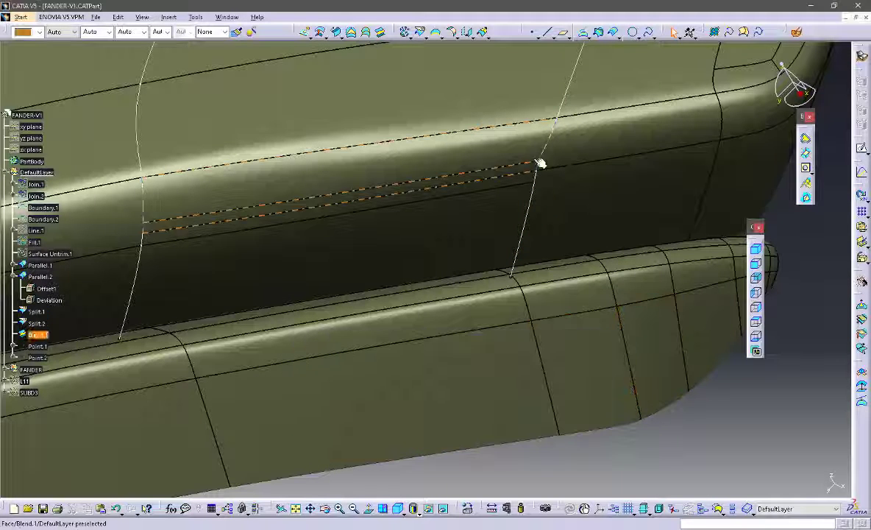
Add a coupling to the blend between the matching curve vertices just below the panel's lower rounding and apply it.
{"action": "middle_click_drag", "start_coordinate": [545, 165], "coordinate": [445, 229]}
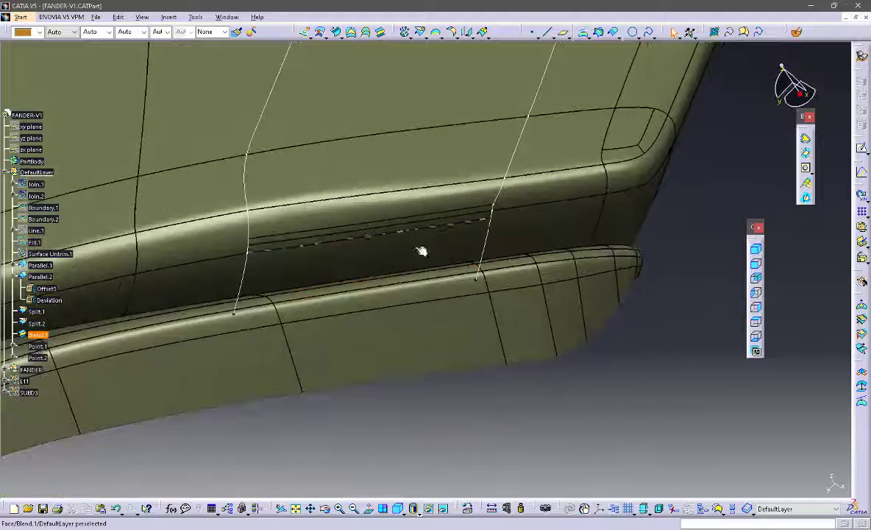
{"action": "double_click", "coordinate": [408, 204]}
{"action": "middle_click_drag", "start_coordinate": [437, 418], "coordinate": [460, 372]}
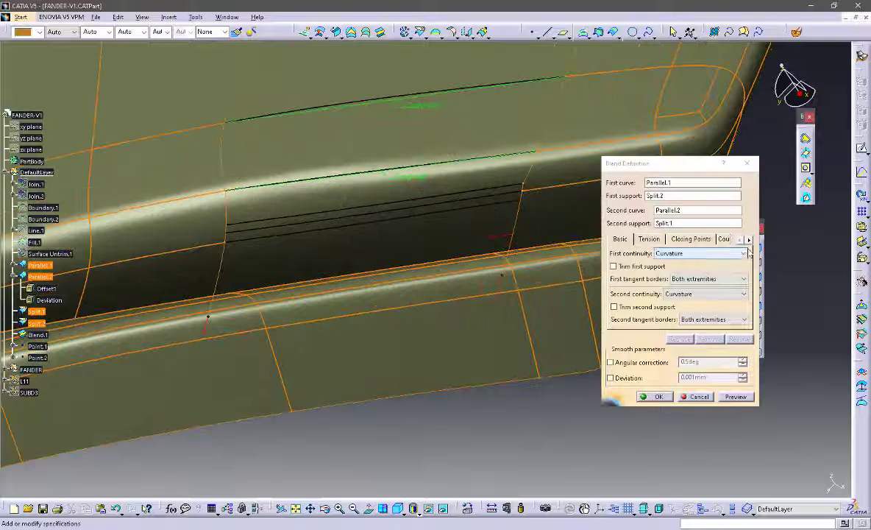
{"action": "left_click", "coordinate": [749, 240]}
{"action": "left_click", "coordinate": [719, 241]}
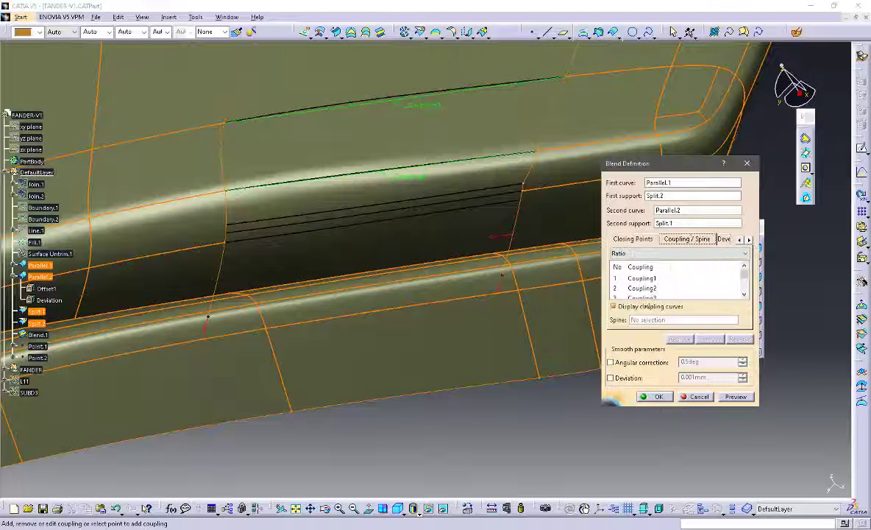
{"action": "left_click", "coordinate": [227, 245]}
{"action": "left_click", "coordinate": [525, 197]}
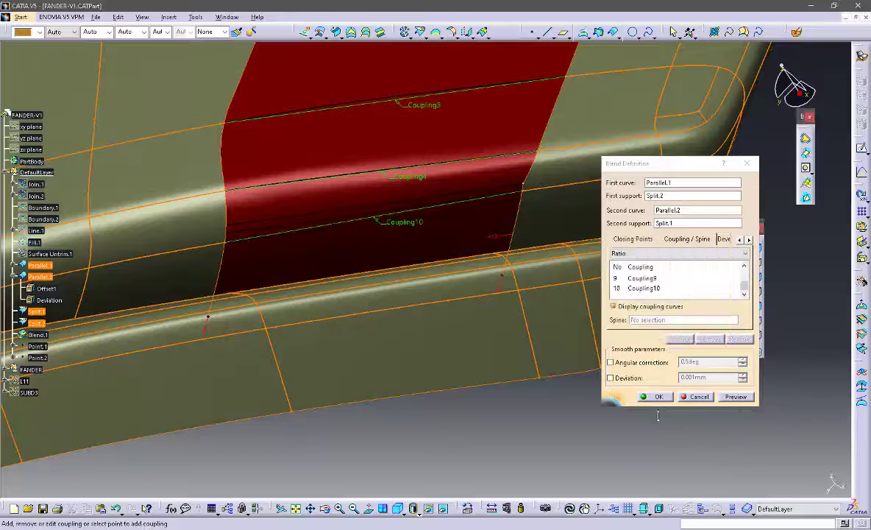
{"action": "left_click", "coordinate": [658, 398]}
{"action": "middle_click_drag", "start_coordinate": [662, 408], "coordinate": [409, 241]}
{"action": "left_click", "coordinate": [594, 340]}
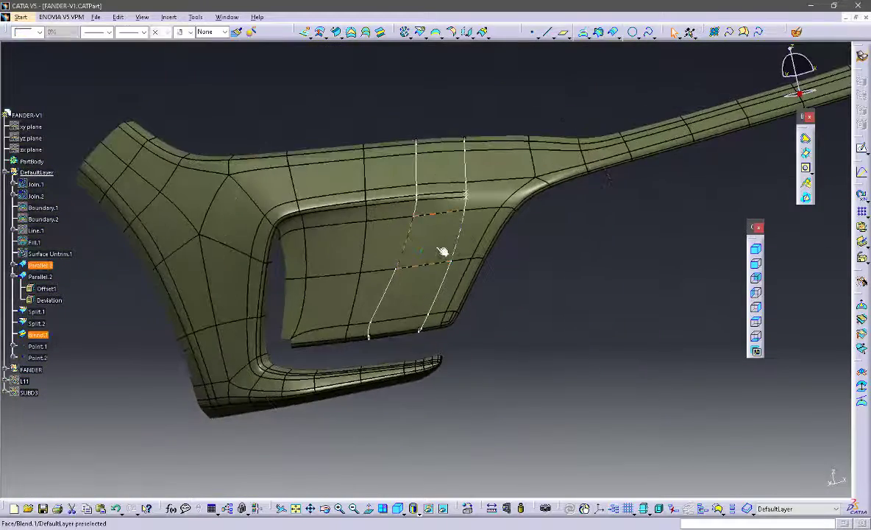
Switch the display to plain shading without edges and look over the blended fender.
{"action": "middle_click_drag", "start_coordinate": [477, 213], "coordinate": [471, 246]}
{"action": "left_click", "coordinate": [418, 514]}
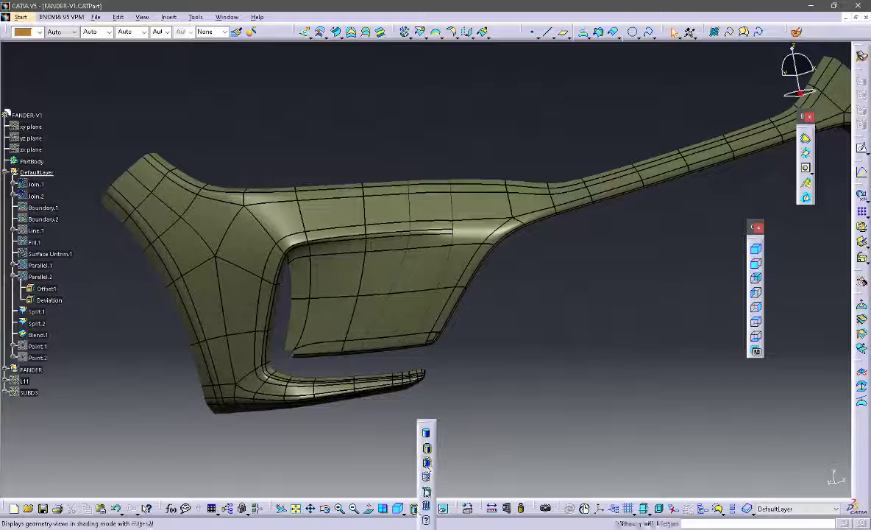
{"action": "left_click", "coordinate": [426, 434]}
{"action": "mouse_move", "coordinate": [506, 283]}
{"action": "middle_mouse_down"}
{"action": "mouse_move", "coordinate": [465, 309]}
{"action": "mouse_move", "coordinate": [523, 256]}
{"action": "mouse_move", "coordinate": [448, 332]}
{"action": "mouse_move", "coordinate": [481, 249]}
{"action": "mouse_move", "coordinate": [459, 325]}
{"action": "mouse_move", "coordinate": [501, 310]}
{"action": "middle_mouse_up"}
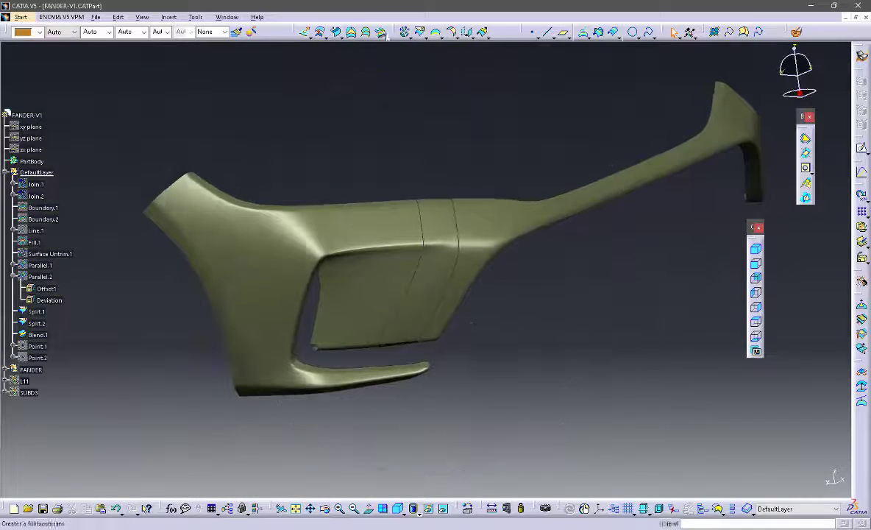
Join the split fender side surface with the neighbouring blend surface.
{"action": "left_click", "coordinate": [409, 37]}
{"action": "left_click", "coordinate": [346, 230]}
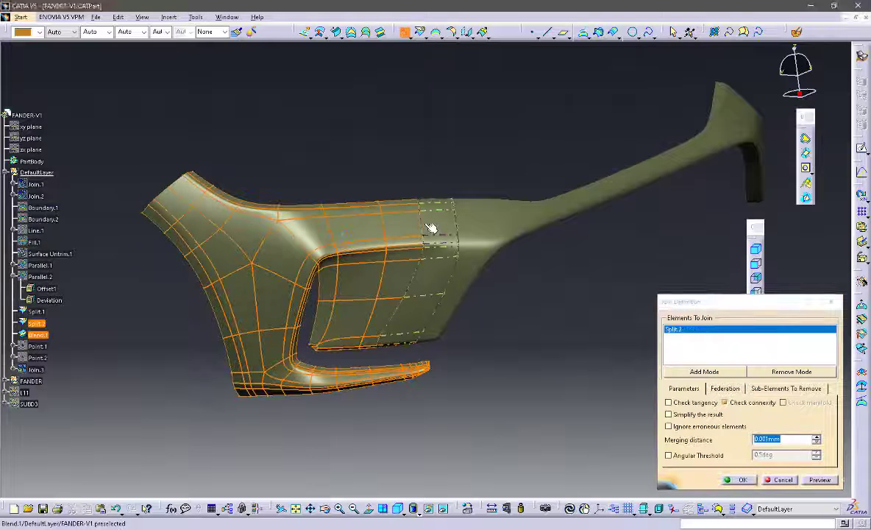
{"action": "left_click", "coordinate": [431, 226]}
{"action": "left_click", "coordinate": [821, 480]}
{"action": "left_click", "coordinate": [738, 484]}
{"action": "middle_click_drag", "start_coordinate": [451, 311], "coordinate": [440, 285]}
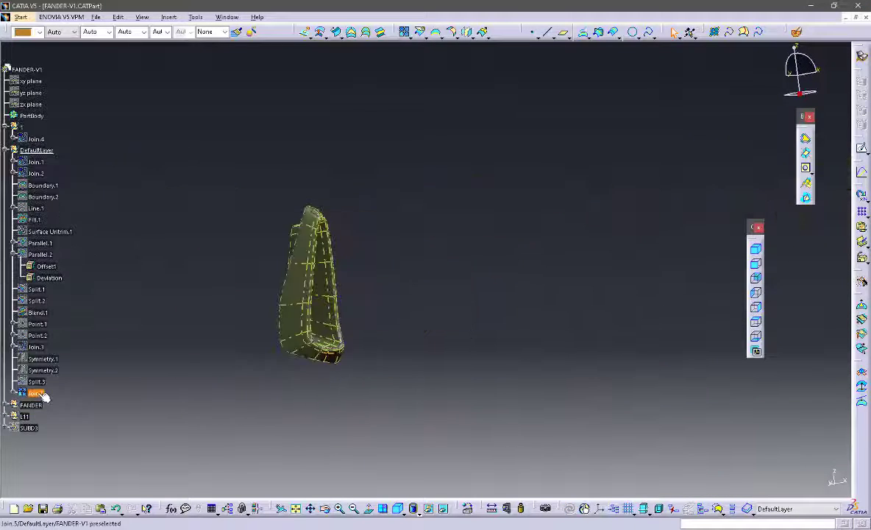
Move the vent frame's join, Join.5, from DefaultLayer to the last position in geometrical set 1.
{"action": "right_click", "coordinate": [35, 392]}
{"action": "mouse_move", "coordinate": [81, 383]}
{"action": "left_click", "coordinate": [192, 423]}
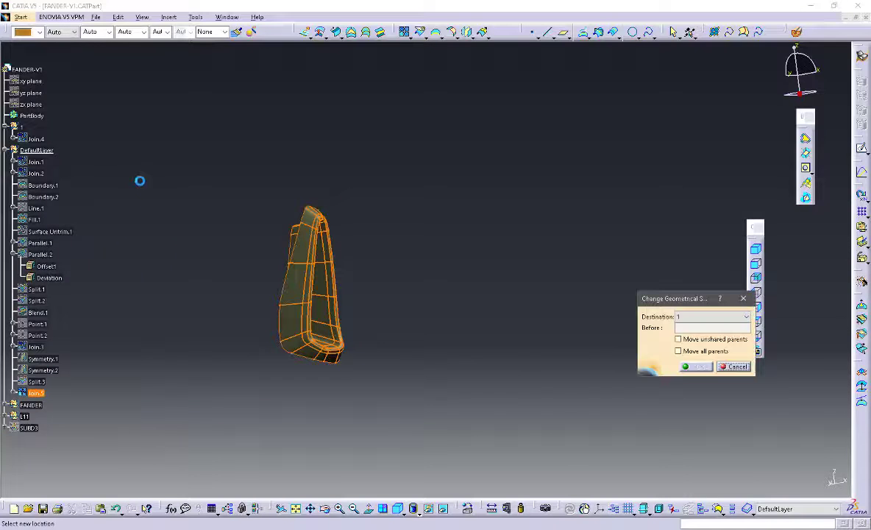
{"action": "left_click", "coordinate": [24, 129]}
{"action": "left_click", "coordinate": [697, 367]}
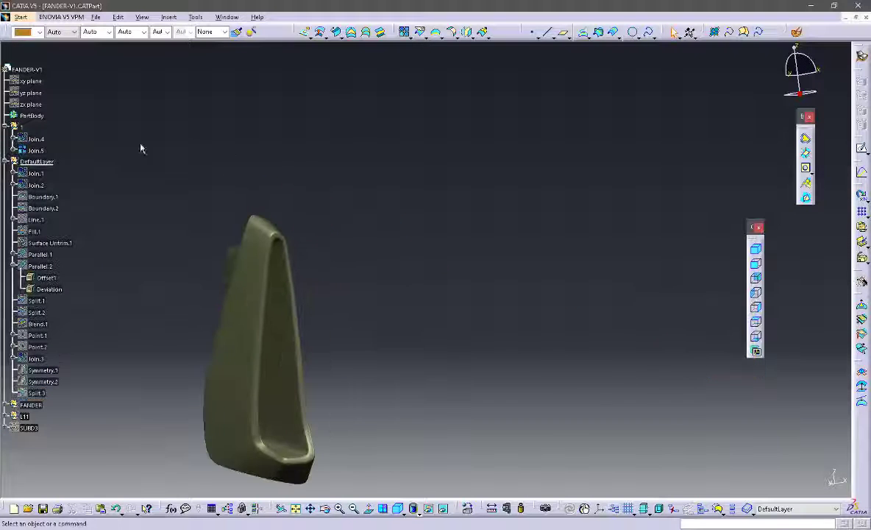
Set the colour of the vent frame surface to white.
{"action": "left_click", "coordinate": [39, 31]}
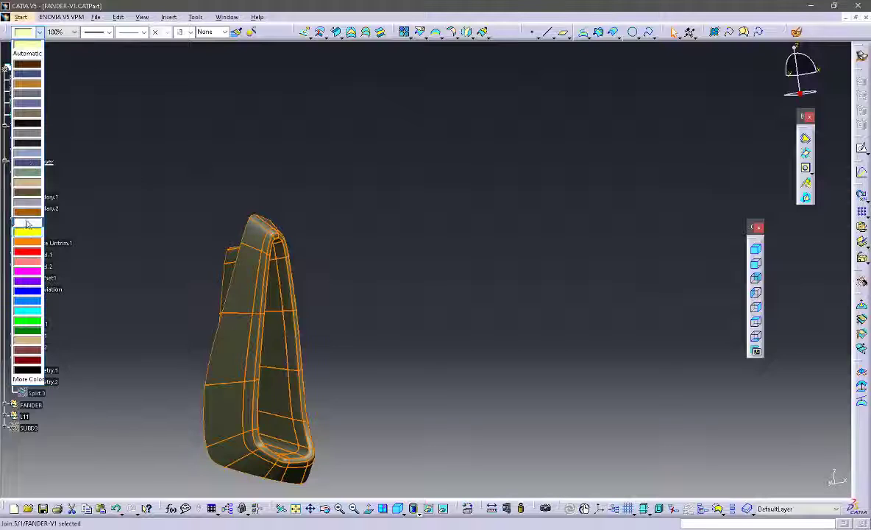
{"action": "left_click", "coordinate": [26, 222]}
{"action": "left_click", "coordinate": [115, 171]}
{"action": "middle_click_drag", "start_coordinate": [383, 242], "coordinate": [414, 252]}
Through the parents and children of Join.4, hide Join.4 and show its parent Join.3.
{"action": "right_click", "coordinate": [36, 138]}
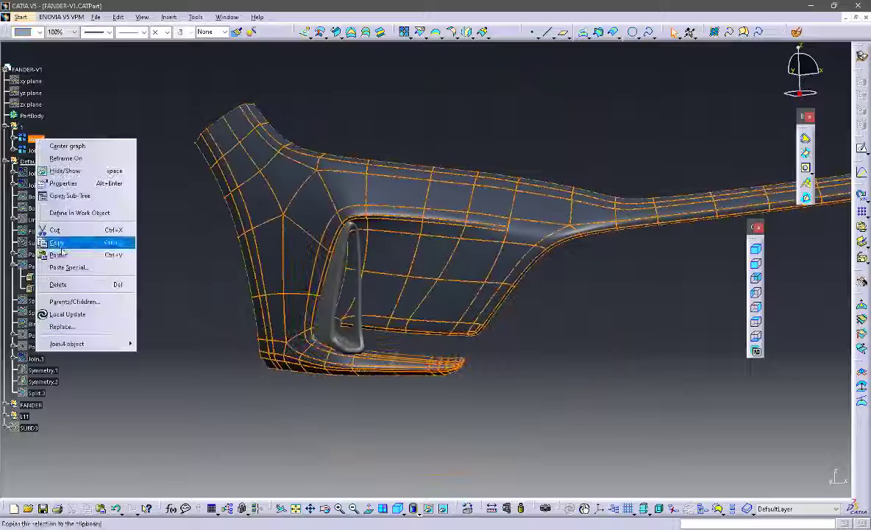
{"action": "left_click", "coordinate": [68, 302]}
{"action": "middle_click_drag", "start_coordinate": [546, 287], "coordinate": [615, 258]}
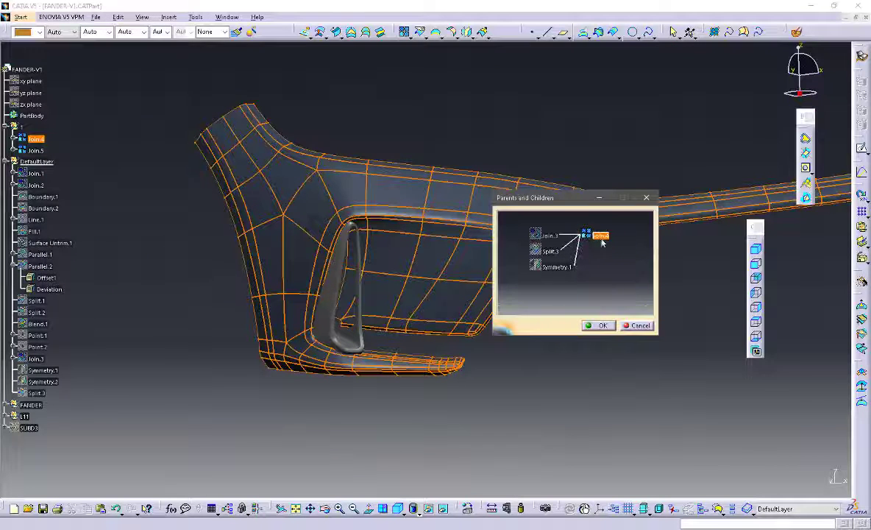
{"action": "right_click", "coordinate": [599, 237]}
{"action": "left_click", "coordinate": [622, 263]}
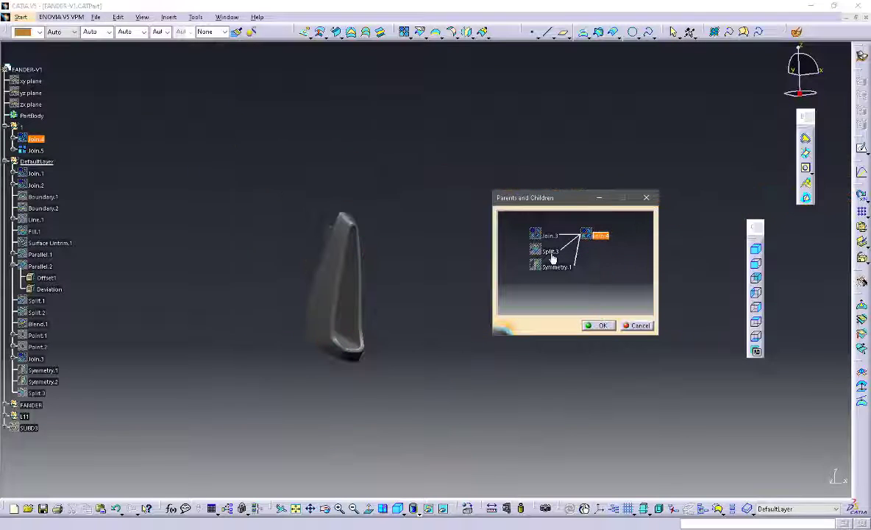
{"action": "right_click", "coordinate": [552, 241]}
{"action": "left_click", "coordinate": [589, 266]}
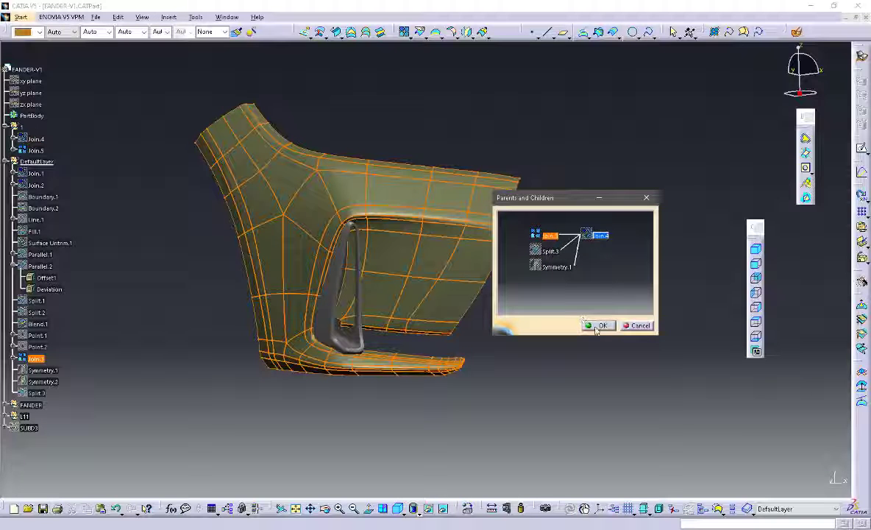
{"action": "left_click", "coordinate": [610, 325]}
{"action": "middle_click_drag", "start_coordinate": [593, 324], "coordinate": [549, 264]}
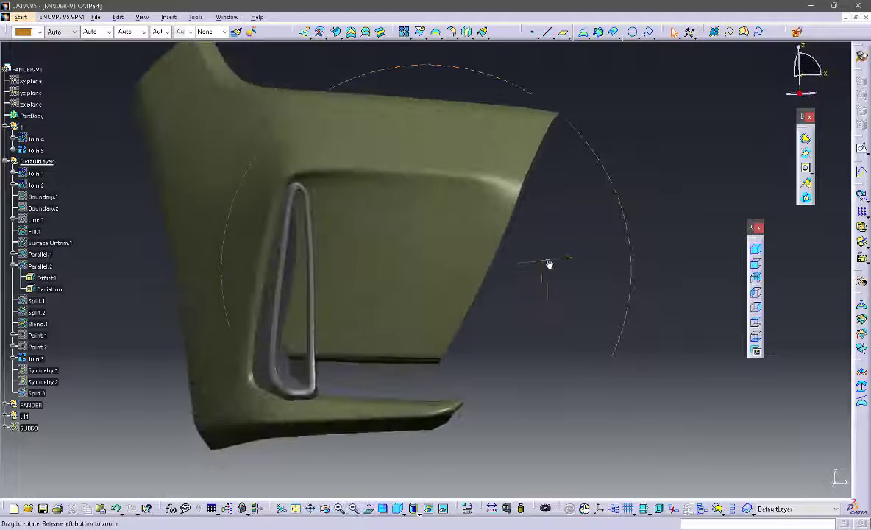
{"action": "left_click", "coordinate": [602, 36]}
{"action": "left_click", "coordinate": [393, 260]}
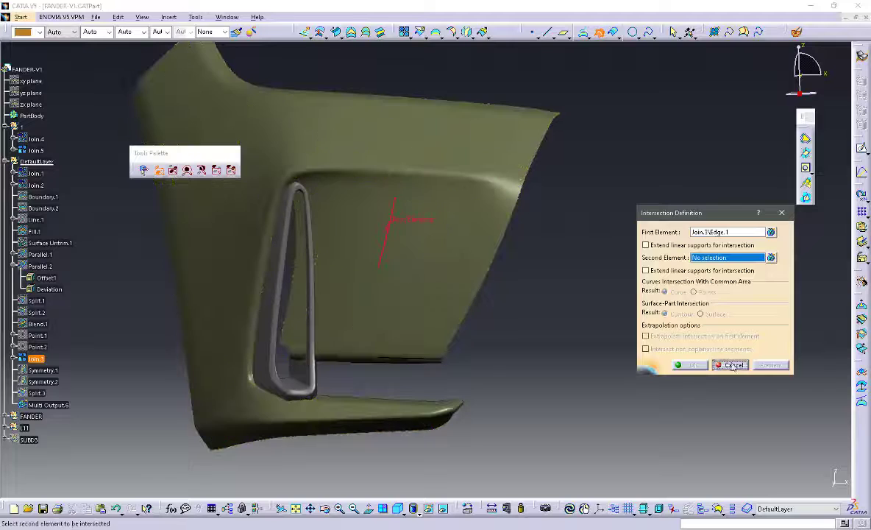
{"action": "left_click", "coordinate": [730, 366]}
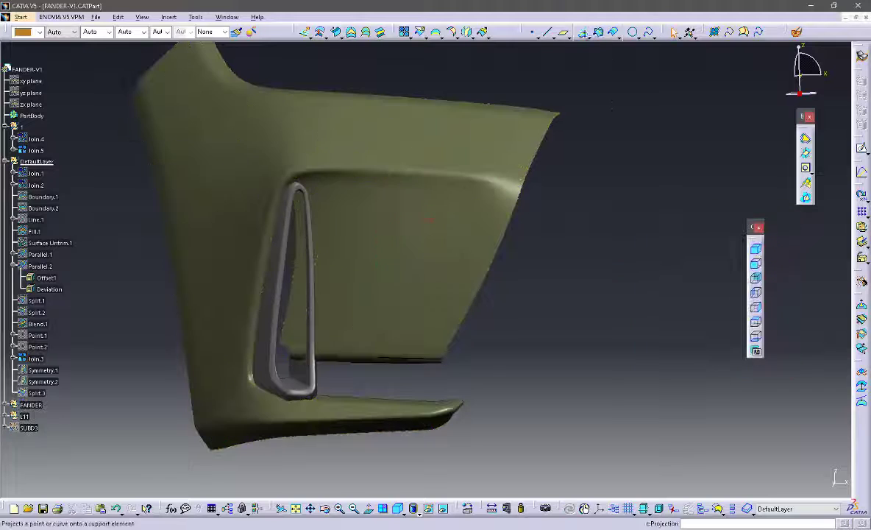
Intersect the joined fender side with the vent frame and hide the frame.
{"action": "left_click", "coordinate": [600, 32]}
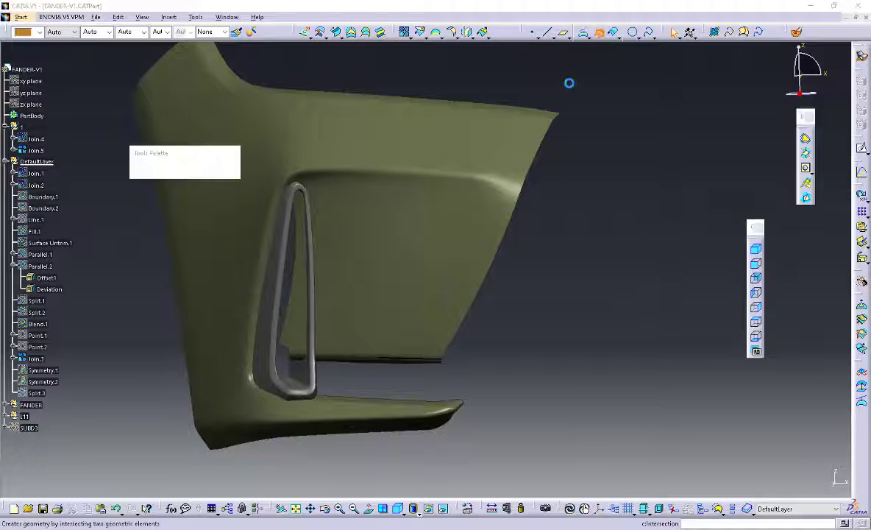
{"action": "left_click", "coordinate": [367, 245]}
{"action": "left_click", "coordinate": [692, 367]}
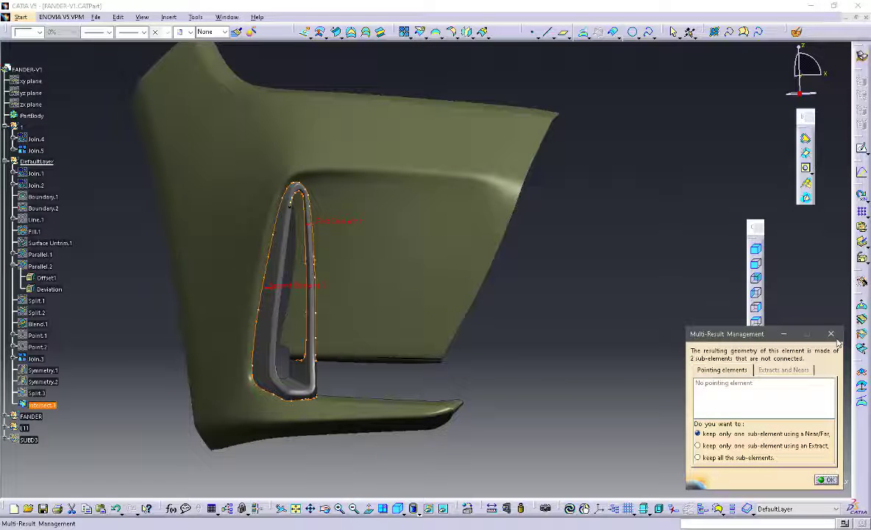
{"action": "left_click", "coordinate": [832, 334]}
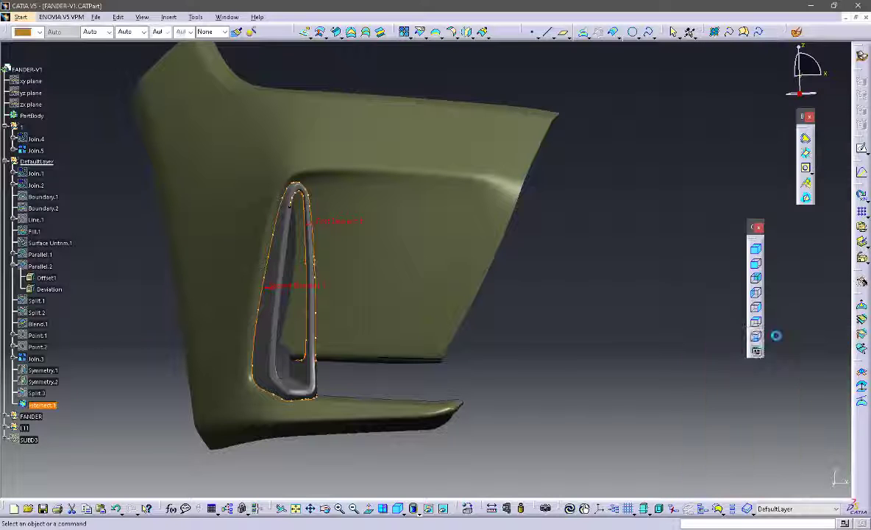
{"action": "middle_click_drag", "start_coordinate": [494, 272], "coordinate": [369, 317]}
{"action": "left_click", "coordinate": [302, 376]}
{"action": "key", "text": "space"}
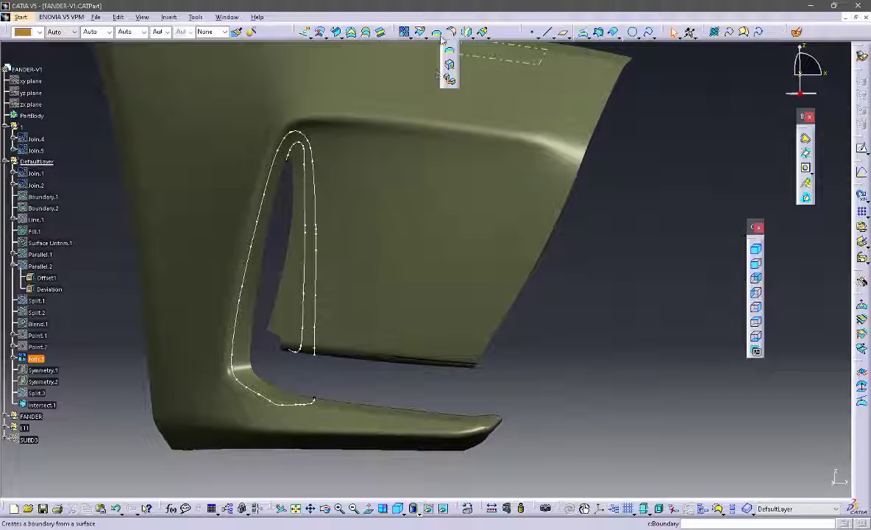
Extract the outer intersection curve around the vent opening with tangent continuity propagation.
{"action": "left_click", "coordinate": [450, 65]}
{"action": "left_click", "coordinate": [316, 212]}
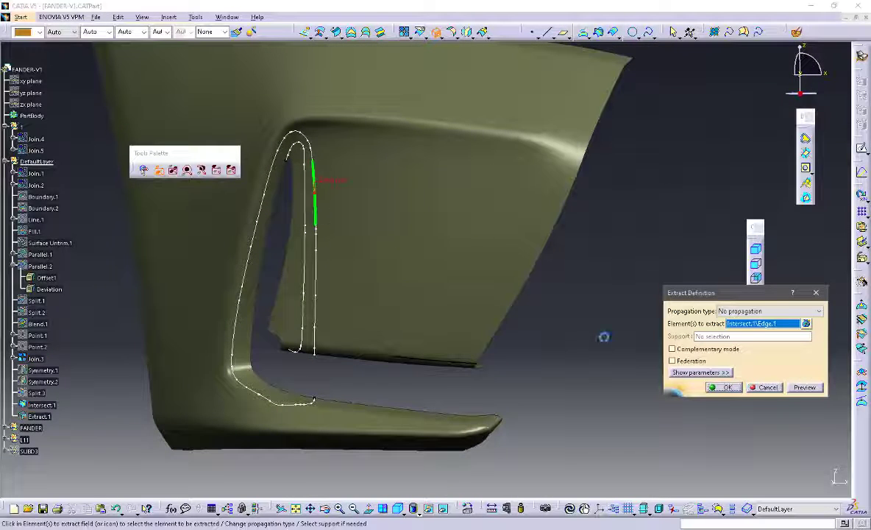
{"action": "left_click", "coordinate": [759, 313]}
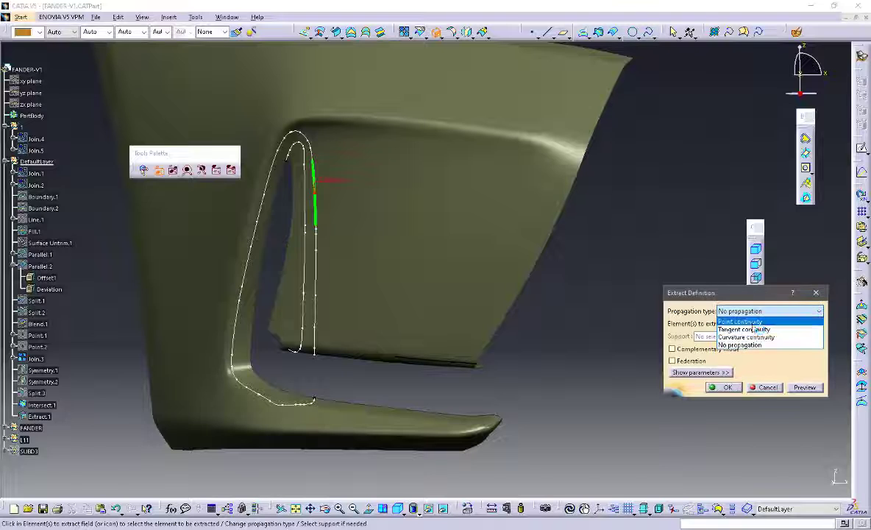
{"action": "left_click", "coordinate": [752, 322]}
{"action": "left_click", "coordinate": [761, 312]}
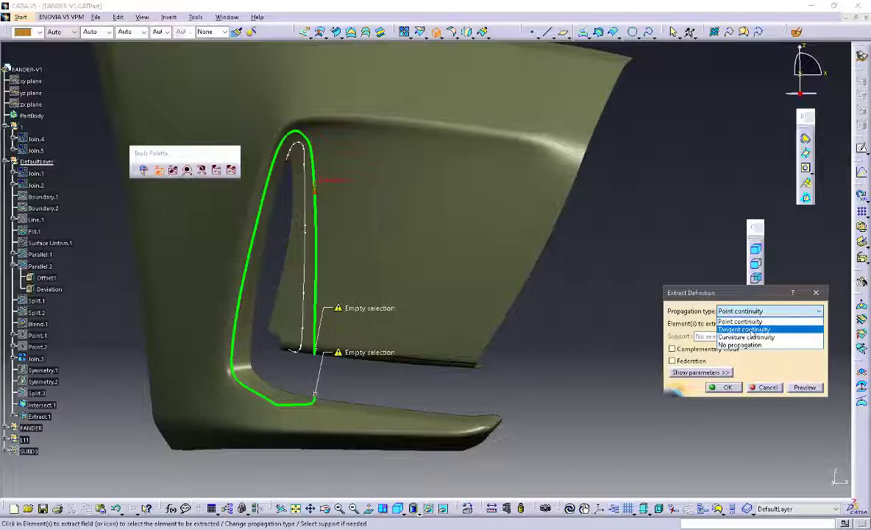
{"action": "left_click", "coordinate": [747, 330]}
{"action": "left_click", "coordinate": [726, 387]}
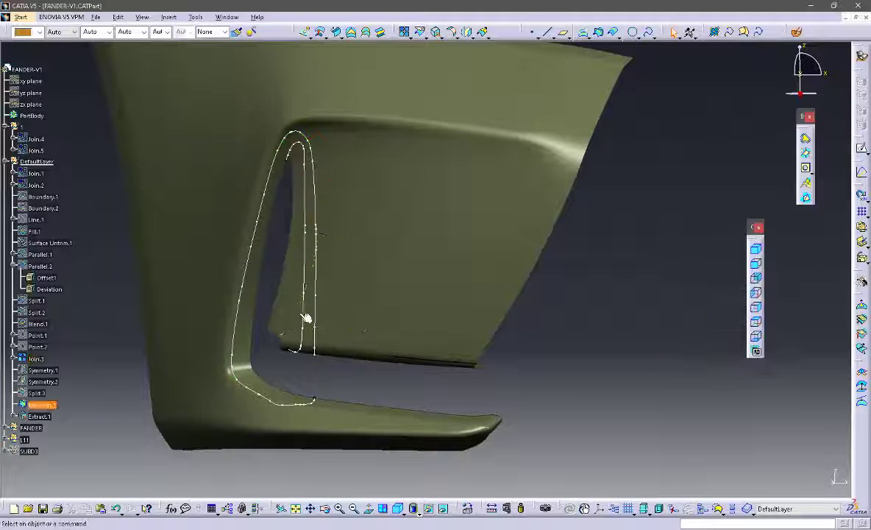
Split Join.3 with the extracted outer curve, removing the surface inside the vent opening.
{"action": "middle_click_drag", "start_coordinate": [580, 312], "coordinate": [578, 330]}
{"action": "left_click", "coordinate": [421, 32]}
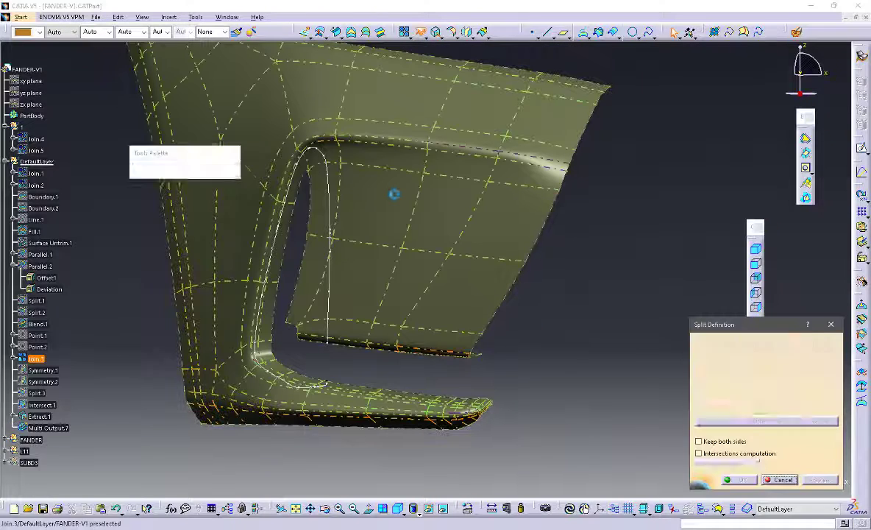
{"action": "left_click", "coordinate": [393, 194]}
{"action": "left_click", "coordinate": [332, 201]}
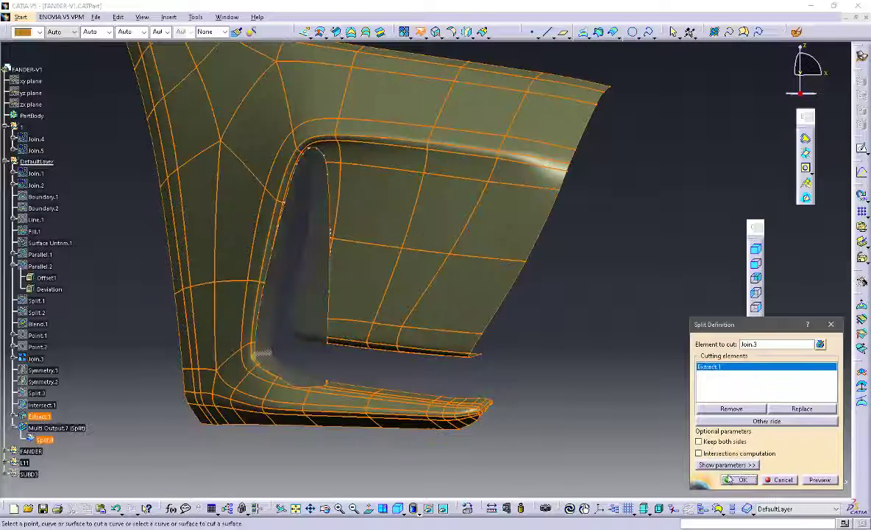
{"action": "left_click", "coordinate": [731, 480]}
{"action": "mouse_move", "coordinate": [444, 245]}
{"action": "middle_mouse_down"}
{"action": "mouse_move", "coordinate": [444, 226]}
{"action": "mouse_move", "coordinate": [450, 244]}
{"action": "middle_mouse_up"}
Show the vent frame and, through the parents of Join.4, the central bumper surface Split.3.
{"action": "left_click", "coordinate": [41, 150]}
{"action": "right_click", "coordinate": [41, 136]}
{"action": "left_click", "coordinate": [101, 299]}
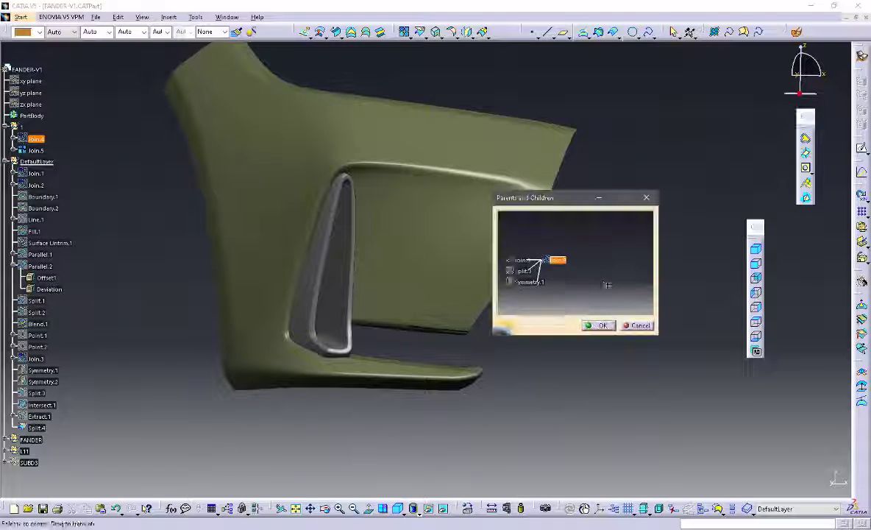
{"action": "left_click", "coordinate": [549, 262]}
{"action": "left_click", "coordinate": [606, 327]}
{"action": "middle_click_drag", "start_coordinate": [608, 300], "coordinate": [337, 221]}
Mirror the fender side with the vent cutout to the opposite side of the bumper.
{"action": "left_click", "coordinate": [529, 290]}
{"action": "left_click", "coordinate": [467, 33]}
{"action": "left_click", "coordinate": [357, 199]}
{"action": "right_click", "coordinate": [785, 440]}
{"action": "left_click", "coordinate": [781, 321]}
{"action": "left_click", "coordinate": [741, 479]}
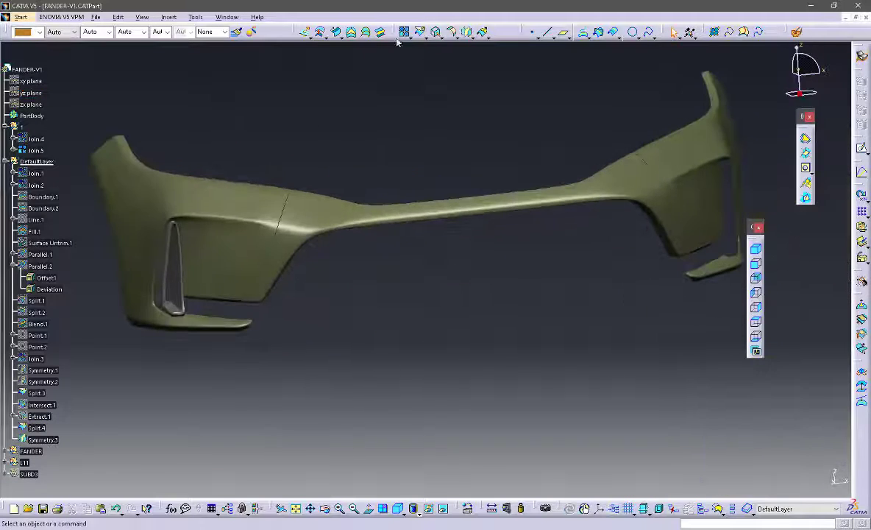
Join the trimmed fender side, the central bumper surface and the mirrored fender side into one surface.
{"action": "left_click", "coordinate": [404, 33]}
{"action": "left_click", "coordinate": [264, 206]}
{"action": "left_click", "coordinate": [340, 211]}
{"action": "left_click", "coordinate": [649, 173]}
{"action": "left_click", "coordinate": [740, 479]}
{"action": "middle_click_drag", "start_coordinate": [471, 293], "coordinate": [441, 286]}
{"action": "left_click_drag", "start_coordinate": [750, 231], "coordinate": [817, 294]}
{"action": "middle_click_drag", "start_coordinate": [471, 309], "coordinate": [403, 266]}
Move the new full bumper join, Join.6, to the last position in geometrical set 1.
{"action": "right_click", "coordinate": [323, 208]}
{"action": "mouse_move", "coordinate": [391, 413]}
{"action": "left_click", "coordinate": [470, 453]}
{"action": "left_click", "coordinate": [22, 127]}
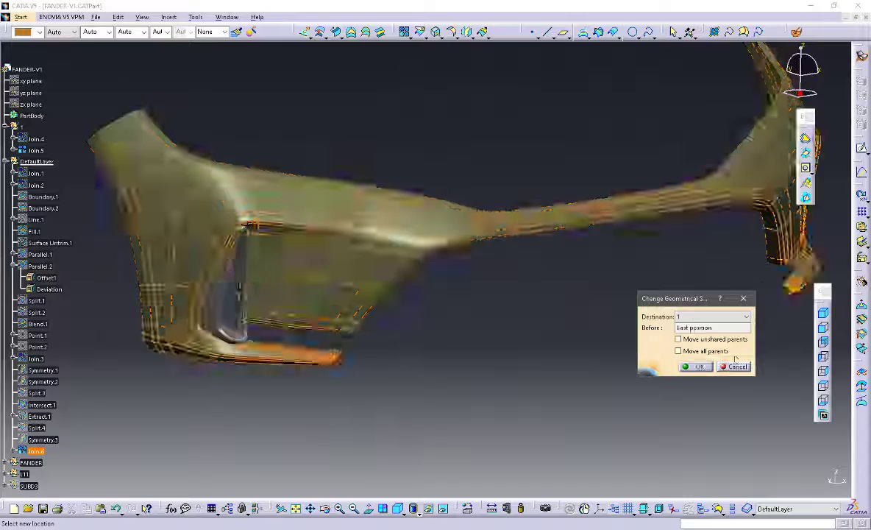
{"action": "left_click", "coordinate": [698, 366]}
Move the superseded Join.4 from geometrical set 1 into DefaultLayer.
{"action": "right_click", "coordinate": [41, 139]}
{"action": "mouse_move", "coordinate": [107, 344]}
{"action": "left_click", "coordinate": [177, 384]}
{"action": "left_click", "coordinate": [33, 174]}
{"action": "left_click", "coordinate": [695, 365]}
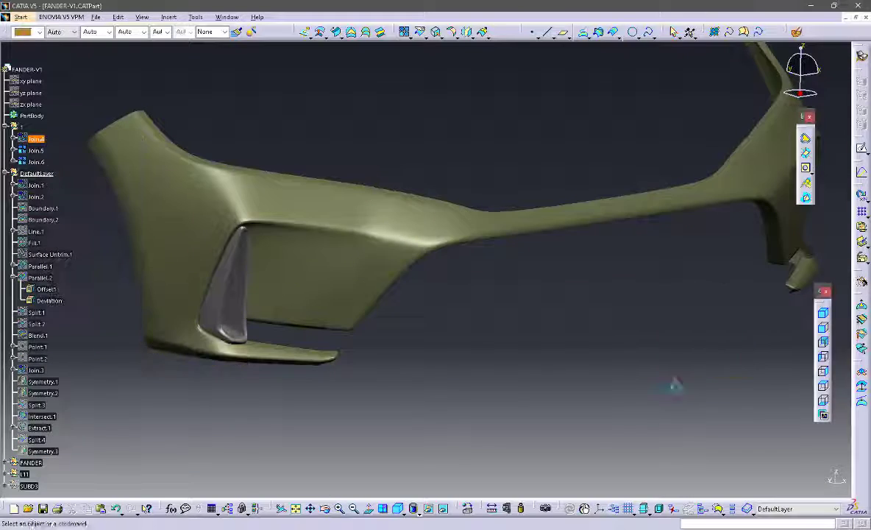
Recolour the full bumper surface, Join.6, in a dark shade and save the part.
{"action": "left_click", "coordinate": [40, 152]}
{"action": "left_click", "coordinate": [39, 33]}
{"action": "left_click", "coordinate": [34, 125]}
{"action": "left_click", "coordinate": [396, 188]}
{"action": "middle_click_drag", "start_coordinate": [395, 189], "coordinate": [553, 353]}
{"action": "key", "text": "ctrl+s"}
Show the lower bumper subdivision surfaces of the SUBD3 set.
{"action": "scroll", "coordinate": [55, 400], "scroll_direction": "down", "scroll_amount": 3}
{"action": "right_click", "coordinate": [43, 396]}
{"action": "left_click", "coordinate": [81, 223]}
{"action": "middle_click_drag", "start_coordinate": [434, 294], "coordinate": [442, 346]}
{"action": "scroll", "coordinate": [92, 123], "scroll_direction": "up", "scroll_amount": 3}
Hide the vent frame Join.5 and the bumper surface Join.6, leaving only the subdivision surfaces displayed.
{"action": "left_click", "coordinate": [35, 141]}
{"action": "key", "text": "space"}
{"action": "left_click", "coordinate": [39, 152]}
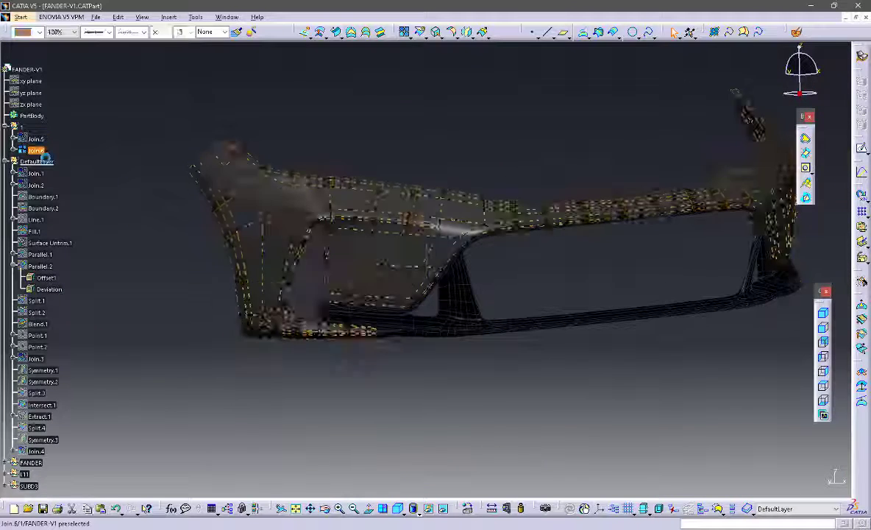
{"action": "key", "text": "space"}
{"action": "middle_click_drag", "start_coordinate": [366, 171], "coordinate": [397, 236]}
Join all the subdivision faces of the lower bumper and grille surround into one surface.
{"action": "left_click_drag", "start_coordinate": [397, 236], "coordinate": [714, 364]}
{"action": "left_click", "coordinate": [404, 32]}
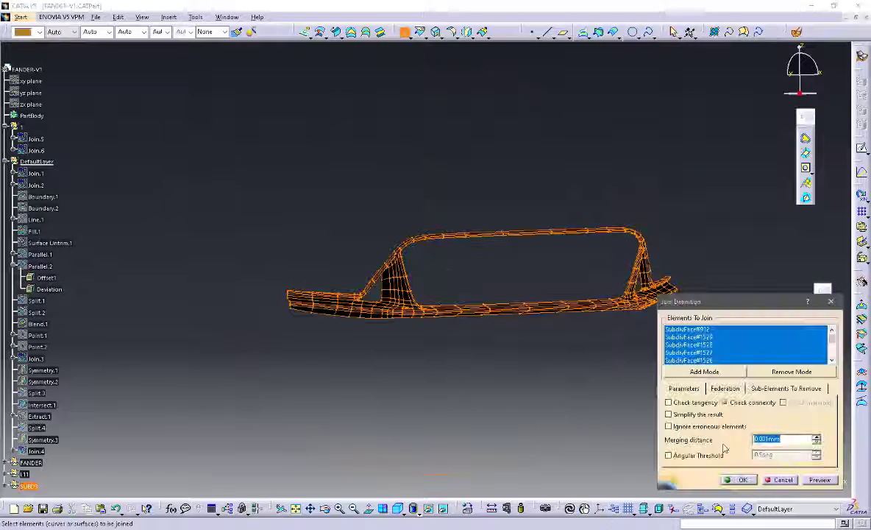
{"action": "left_click", "coordinate": [738, 478]}
{"action": "scroll", "coordinate": [263, 376], "scroll_direction": "down", "scroll_amount": 3}
Set the colour of the joined lower bumper and grille surround to a dark shade.
{"action": "right_click", "coordinate": [44, 327]}
{"action": "left_click", "coordinate": [84, 139]}
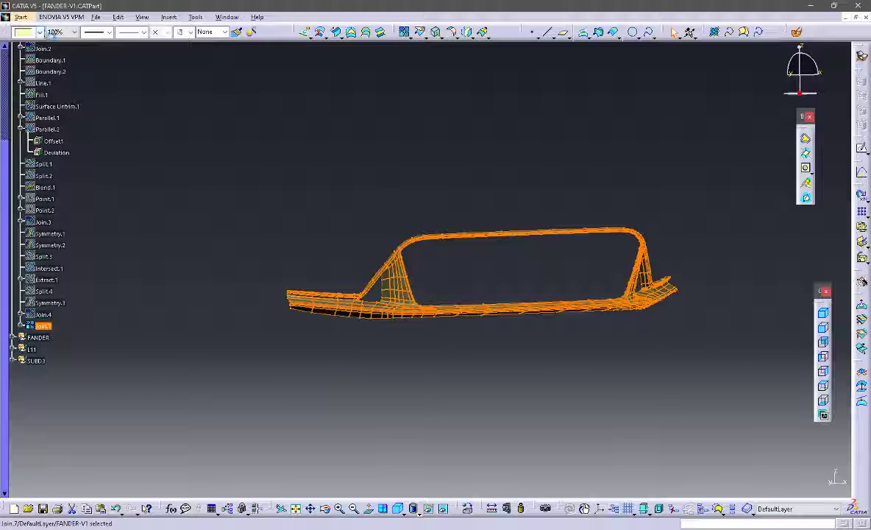
{"action": "left_click", "coordinate": [40, 31]}
{"action": "left_click", "coordinate": [30, 126]}
{"action": "left_click", "coordinate": [260, 243]}
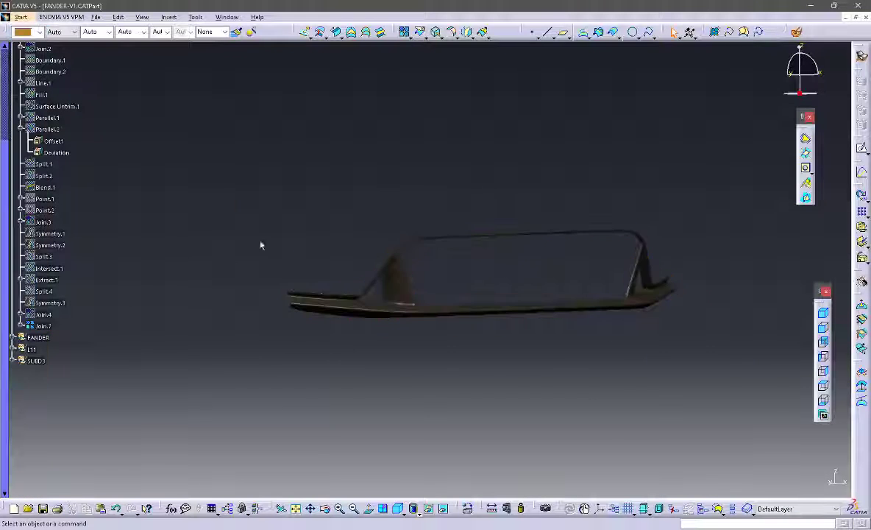
Move the joined lower bumper surface, Join.7, to the last position in geometrical set 1.
{"action": "right_click", "coordinate": [43, 327]}
{"action": "mouse_move", "coordinate": [87, 322]}
{"action": "left_click", "coordinate": [185, 356]}
{"action": "scroll", "coordinate": [183, 238], "scroll_direction": "up", "scroll_amount": 5}
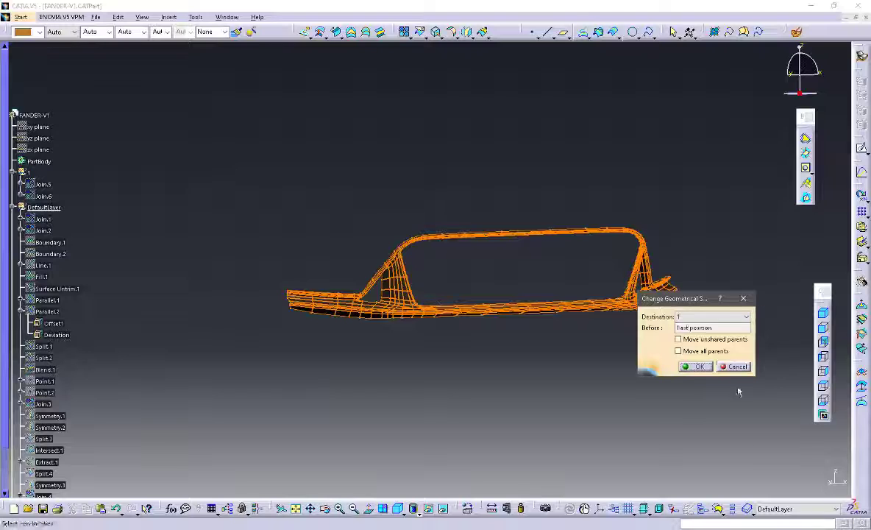
{"action": "left_click", "coordinate": [695, 366]}
Show the vent frame Join.5 and the bumper surface Join.6 together with the lower bumper.
{"action": "right_click", "coordinate": [44, 184]}
{"action": "left_click", "coordinate": [56, 208]}
{"action": "right_click", "coordinate": [44, 197]}
{"action": "left_click", "coordinate": [59, 220]}
{"action": "middle_click_drag", "start_coordinate": [412, 295], "coordinate": [538, 306]}
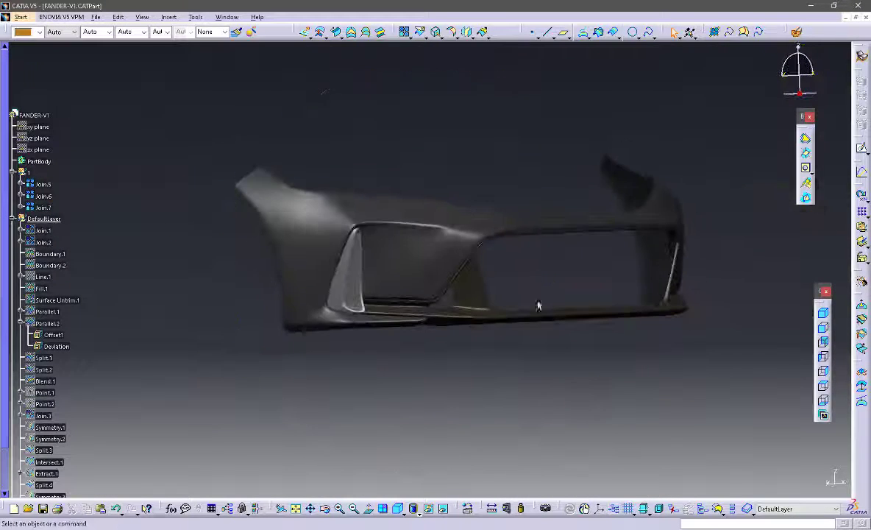
Mirror the vent frame Join.5 to the opposite side of the bumper with Symmetry, keeping the result as a surface.
{"action": "left_click", "coordinate": [468, 34]}
{"action": "left_click", "coordinate": [360, 298]}
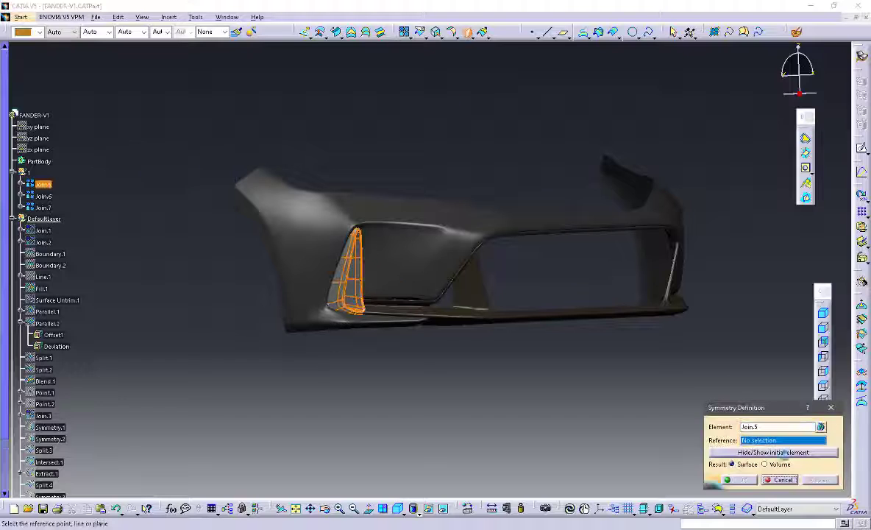
{"action": "right_click", "coordinate": [777, 441]}
{"action": "left_click", "coordinate": [799, 322]}
{"action": "left_click", "coordinate": [741, 479]}
{"action": "middle_click_drag", "start_coordinate": [474, 342], "coordinate": [514, 323]}
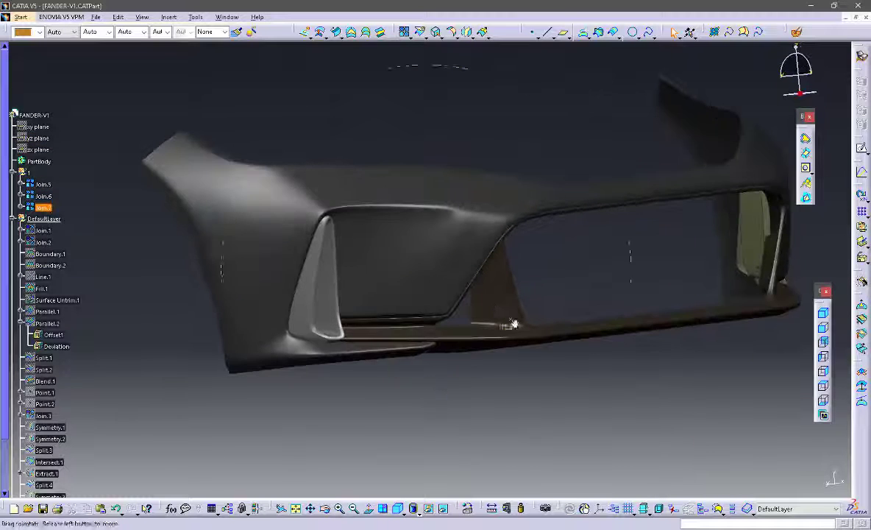
Set the colour of the joined lower bumper surface Join.7 to tan.
{"action": "left_click", "coordinate": [48, 209]}
{"action": "left_click", "coordinate": [28, 33]}
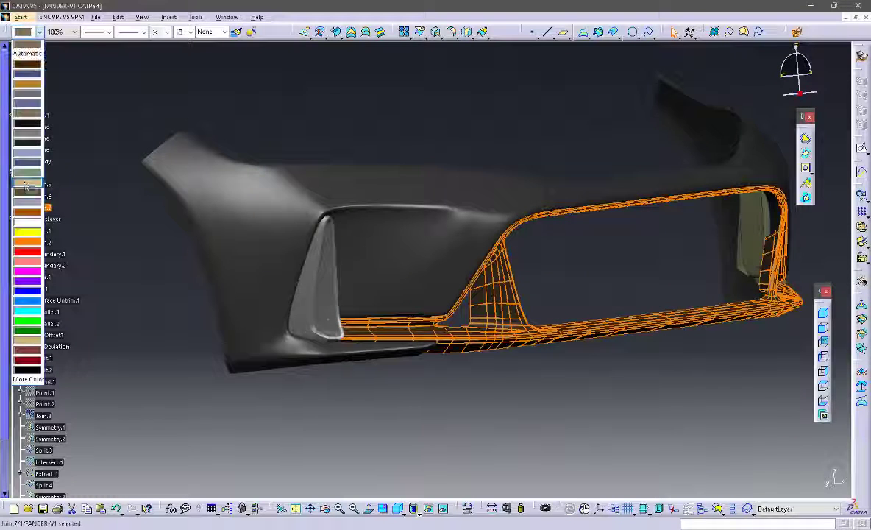
{"action": "left_click", "coordinate": [26, 184]}
{"action": "left_click", "coordinate": [548, 262]}
{"action": "middle_click_drag", "start_coordinate": [518, 274], "coordinate": [465, 395]}
Set the ambient, diffuse and specular light to 0.00, 0.39 and 0.61, and redirect the two light sources over the bumper.
{"action": "left_click", "coordinate": [160, 291]}
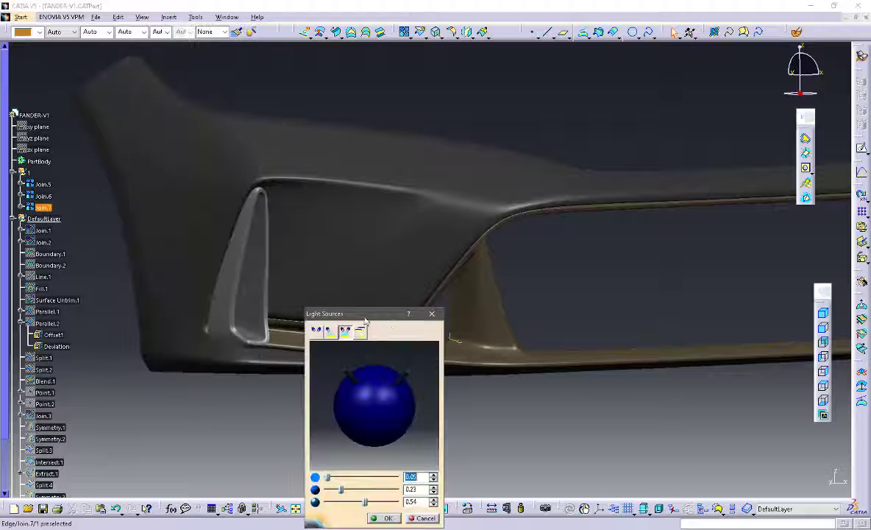
{"action": "left_click_drag", "start_coordinate": [357, 313], "coordinate": [593, 309]}
{"action": "middle_click_drag", "start_coordinate": [412, 220], "coordinate": [382, 237]}
{"action": "left_click_drag", "start_coordinate": [601, 499], "coordinate": [577, 474]}
{"action": "mouse_move", "coordinate": [588, 376]}
{"action": "left_mouse_down"}
{"action": "mouse_move", "coordinate": [586, 400]}
{"action": "mouse_move", "coordinate": [624, 367]}
{"action": "mouse_move", "coordinate": [596, 365]}
{"action": "mouse_move", "coordinate": [640, 364]}
{"action": "mouse_move", "coordinate": [589, 352]}
{"action": "mouse_move", "coordinate": [634, 358]}
{"action": "mouse_move", "coordinate": [586, 408]}
{"action": "mouse_move", "coordinate": [609, 382]}
{"action": "left_mouse_up"}
{"action": "middle_click_drag", "start_coordinate": [421, 353], "coordinate": [460, 381]}
{"action": "left_click_drag", "start_coordinate": [577, 474], "coordinate": [559, 474]}
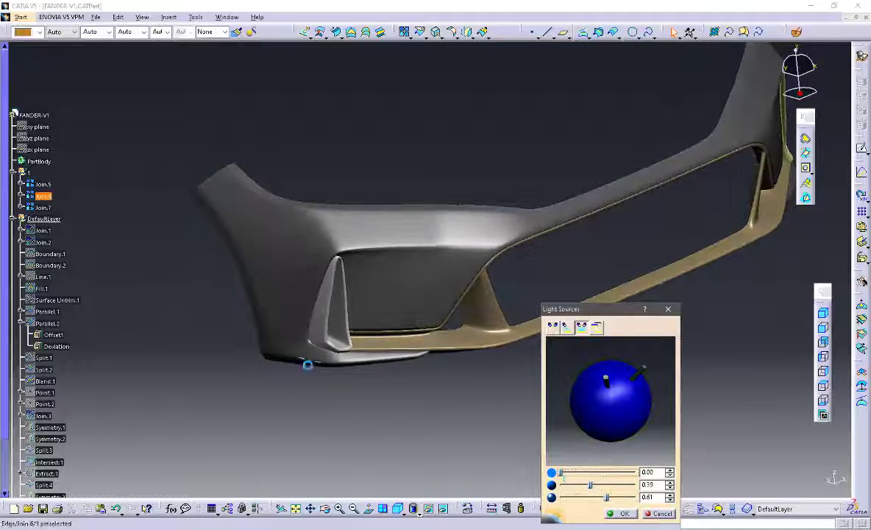
{"action": "middle_click_drag", "start_coordinate": [308, 365], "coordinate": [421, 283]}
{"action": "left_click_drag", "start_coordinate": [605, 382], "coordinate": [636, 402]}
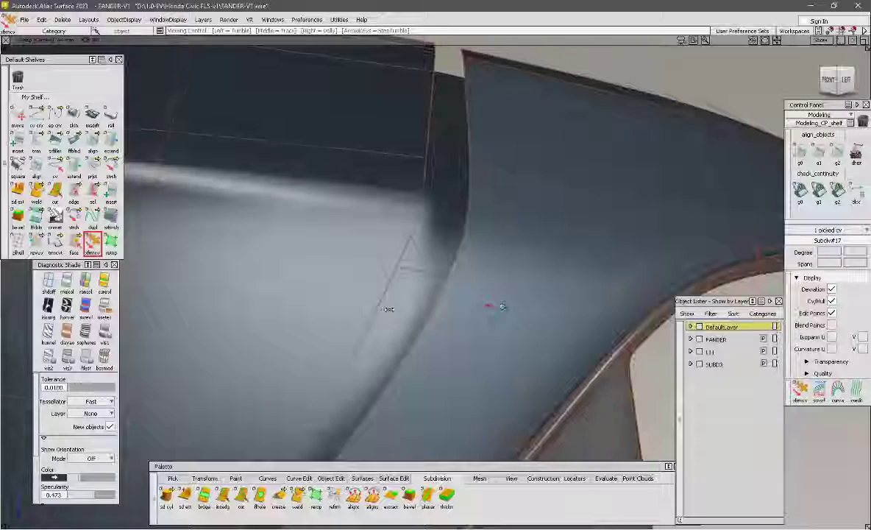
Switch to Autodesk Alias and examine the highlight flow where the fender crease meets the front panel edge from several angles.
{"action": "left_click_drag", "start_coordinate": [317, 308], "coordinate": [433, 205], "text": "alt+shift"}
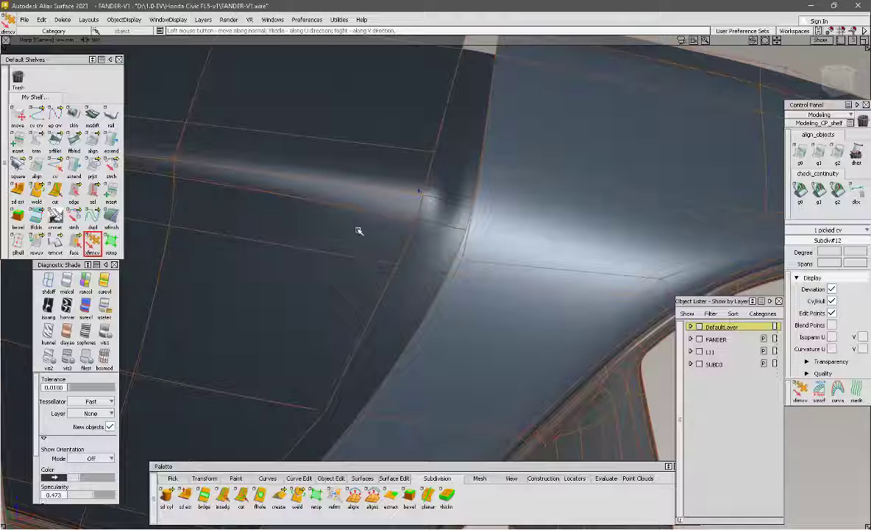
{"action": "left_click_drag", "start_coordinate": [383, 301], "coordinate": [460, 324], "text": "alt+shift"}
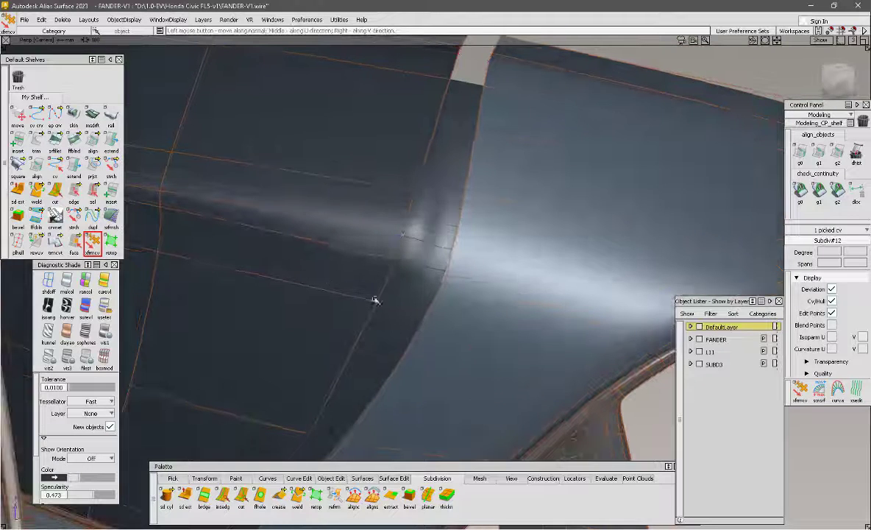
{"action": "left_click_drag", "start_coordinate": [376, 301], "coordinate": [430, 305], "text": "alt+shift"}
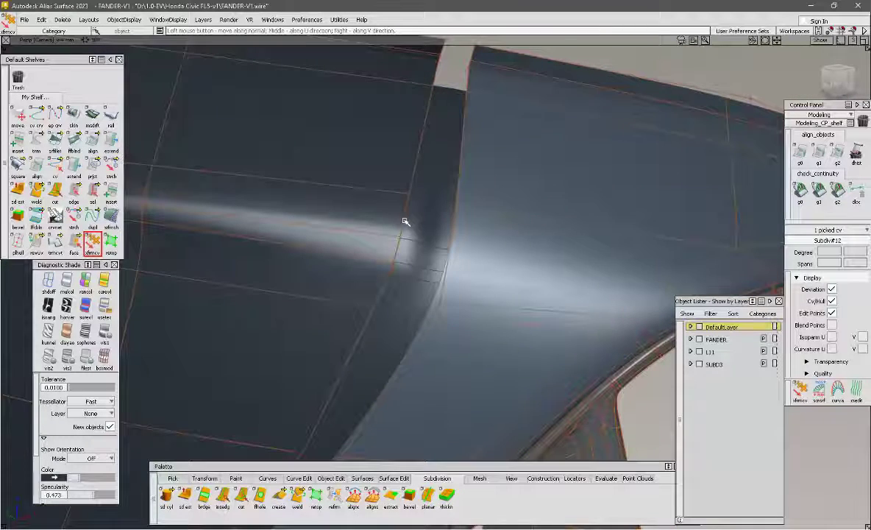
{"action": "left_click_drag", "start_coordinate": [404, 220], "coordinate": [467, 239], "text": "alt+shift"}
{"action": "left_click_drag", "start_coordinate": [480, 346], "coordinate": [467, 309], "text": "alt+shift"}
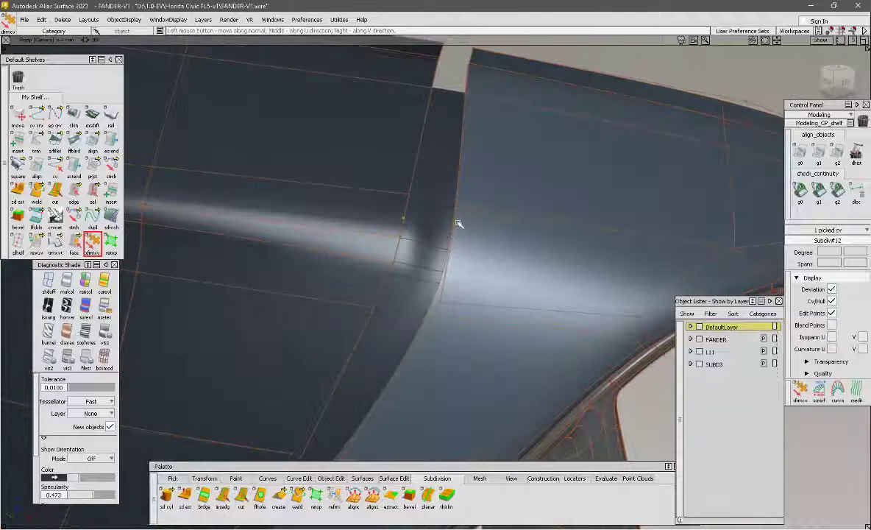
{"action": "left_click_drag", "start_coordinate": [456, 243], "coordinate": [414, 226], "text": "alt+shift"}
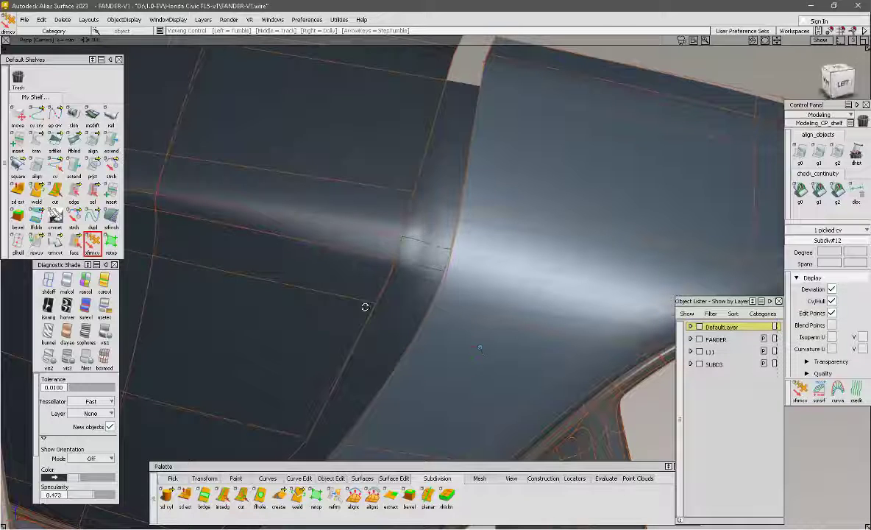
{"action": "left_click_drag", "start_coordinate": [365, 307], "coordinate": [396, 272], "text": "alt+shift"}
{"action": "left_click_drag", "start_coordinate": [228, 250], "coordinate": [513, 272], "text": "alt+shift"}
{"action": "left_click_drag", "start_coordinate": [284, 252], "coordinate": [407, 244], "text": "alt+shift"}
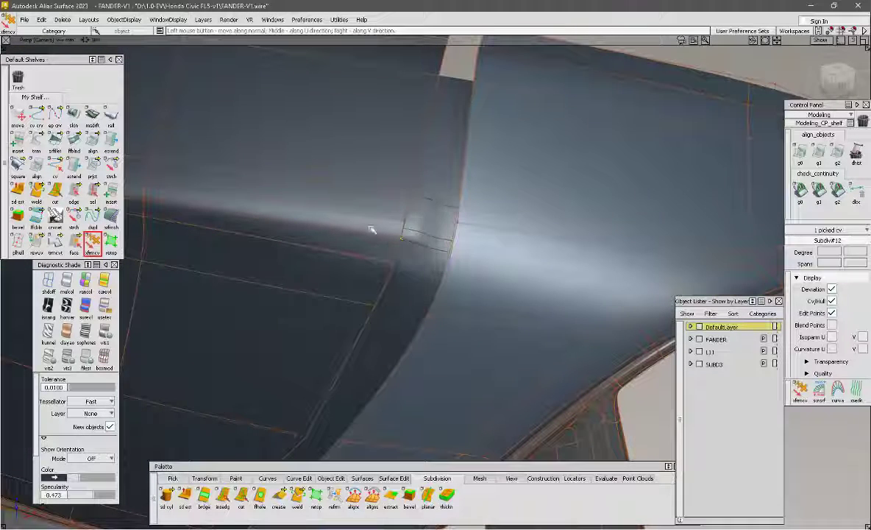
{"action": "left_click_drag", "start_coordinate": [298, 257], "coordinate": [412, 248], "text": "alt+shift"}
Change the mouse sensitivity for CV transforms and adjust the Subdiv#12 CVs at the end of the fender crease.
{"action": "left_click_drag", "start_coordinate": [411, 249], "coordinate": [407, 225], "text": "ctrl+shift"}
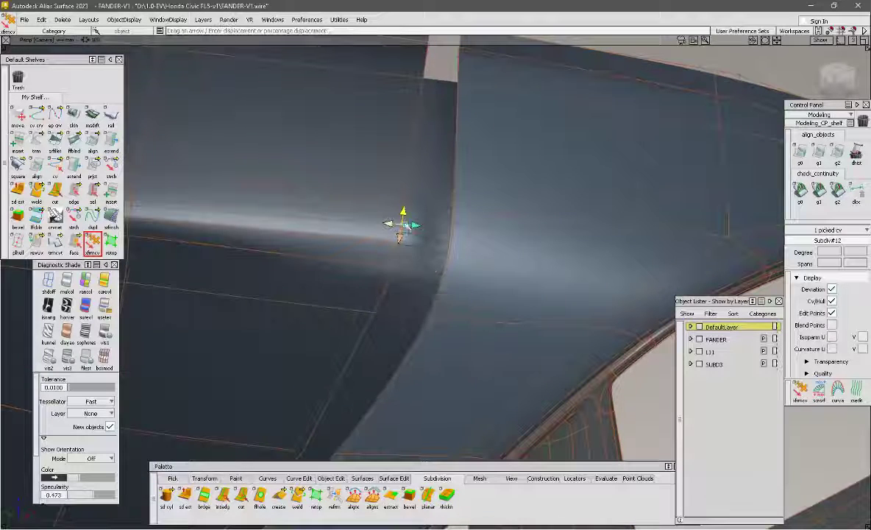
{"action": "key", "text": "h"}
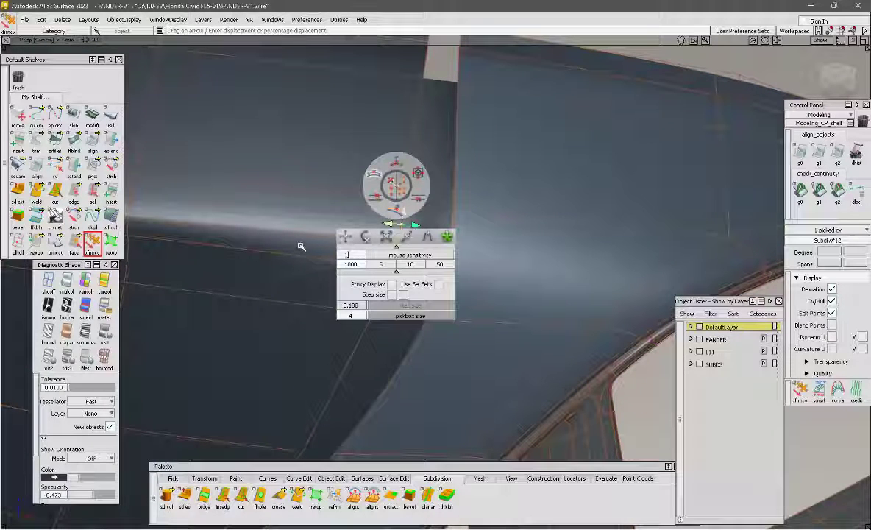
{"action": "left_click", "coordinate": [300, 246]}
{"action": "left_click_drag", "start_coordinate": [416, 183], "coordinate": [428, 147]}
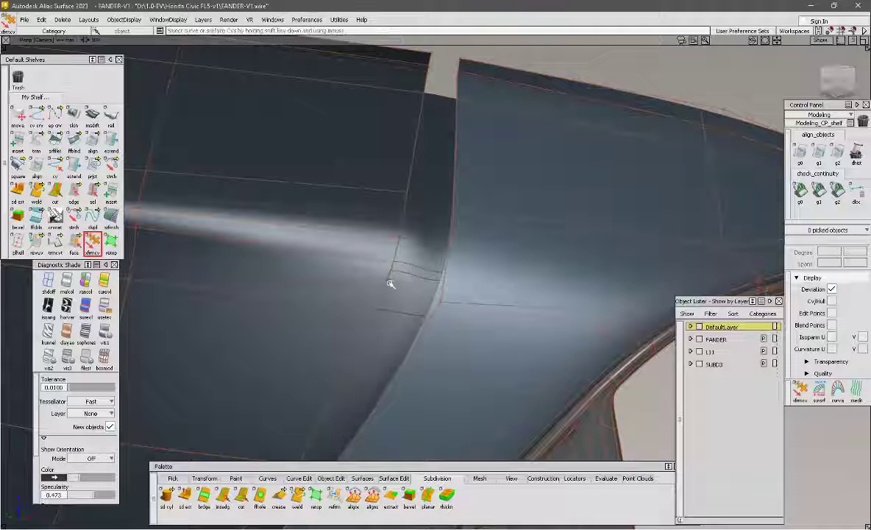
{"action": "left_click", "coordinate": [388, 286]}
{"action": "left_click_drag", "start_coordinate": [378, 343], "coordinate": [396, 278], "text": "alt+shift"}
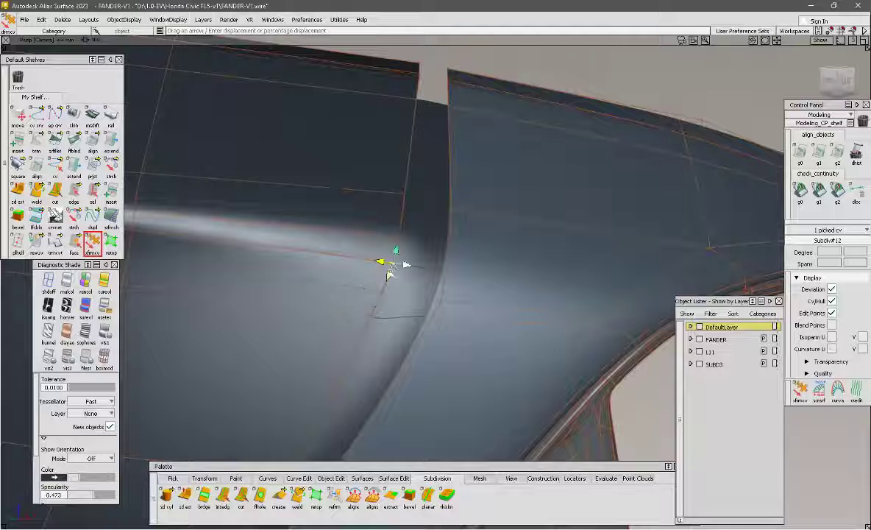
{"action": "left_click_drag", "start_coordinate": [361, 234], "coordinate": [360, 276], "text": "alt+shift"}
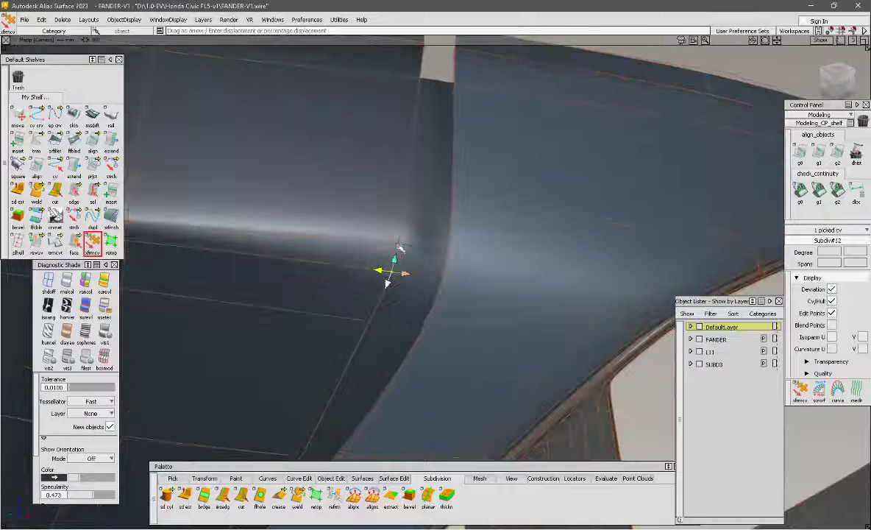
Move the Subdiv#17 edge CVs at and just below the crease away from the fender panel.
{"action": "left_click_drag", "start_coordinate": [465, 225], "coordinate": [746, 220]}
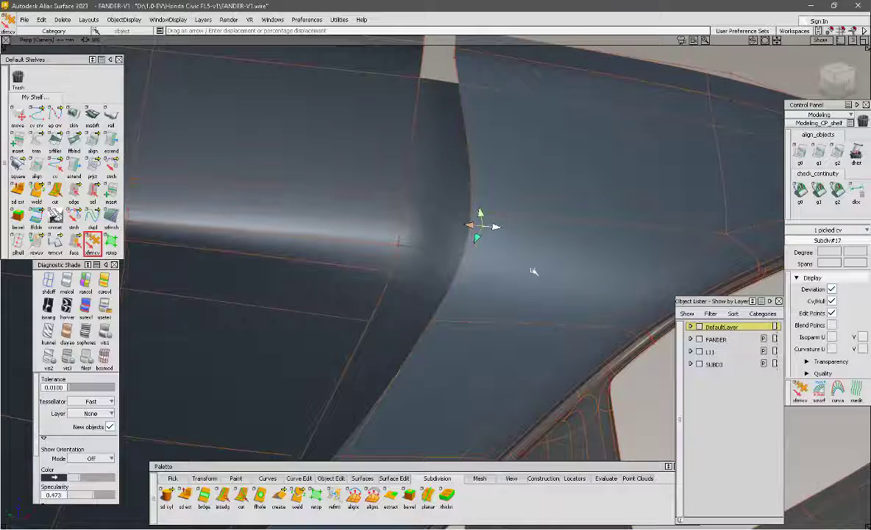
{"action": "left_click_drag", "start_coordinate": [534, 270], "coordinate": [487, 327], "text": "alt+shift"}
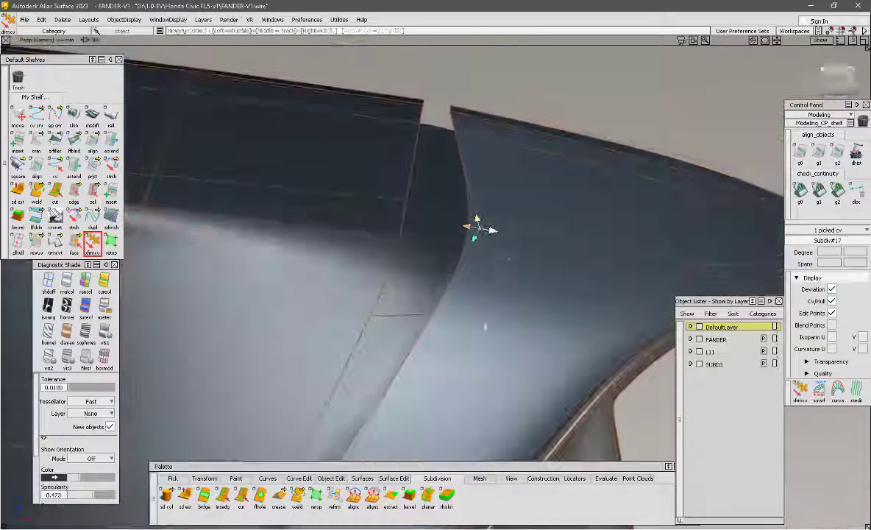
{"action": "middle_click_drag", "start_coordinate": [486, 327], "coordinate": [540, 179], "text": "alt+shift"}
{"action": "left_click_drag", "start_coordinate": [409, 315], "coordinate": [441, 315]}
{"action": "middle_click_drag", "start_coordinate": [441, 315], "coordinate": [546, 163], "text": "alt+shift"}
Reshape the lower end of the Subdiv#17 edge by moving its CVs beside the open gap above the lower rail.
{"action": "left_click", "coordinate": [324, 374]}
{"action": "left_click_drag", "start_coordinate": [337, 373], "coordinate": [531, 370]}
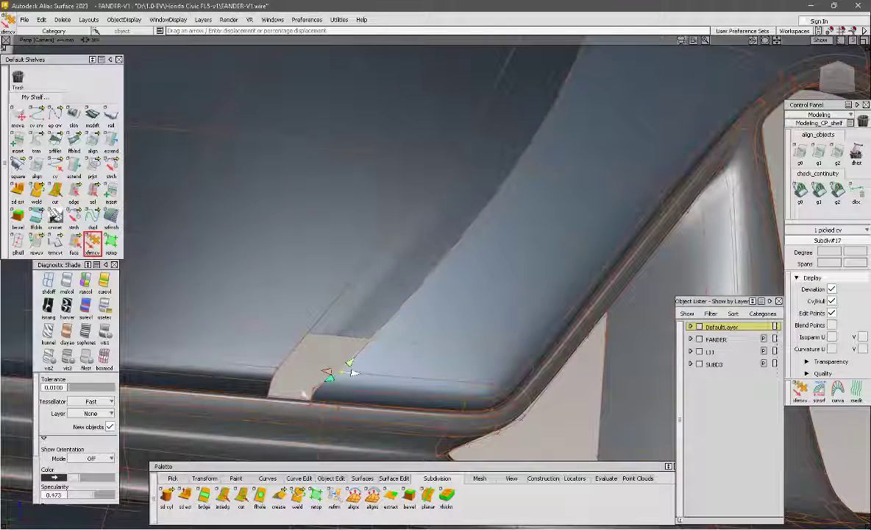
{"action": "mouse_move", "coordinate": [324, 389]}
{"action": "left_mouse_down"}
{"action": "mouse_move", "coordinate": [485, 406]}
{"action": "mouse_move", "coordinate": [359, 410]}
{"action": "left_mouse_up"}
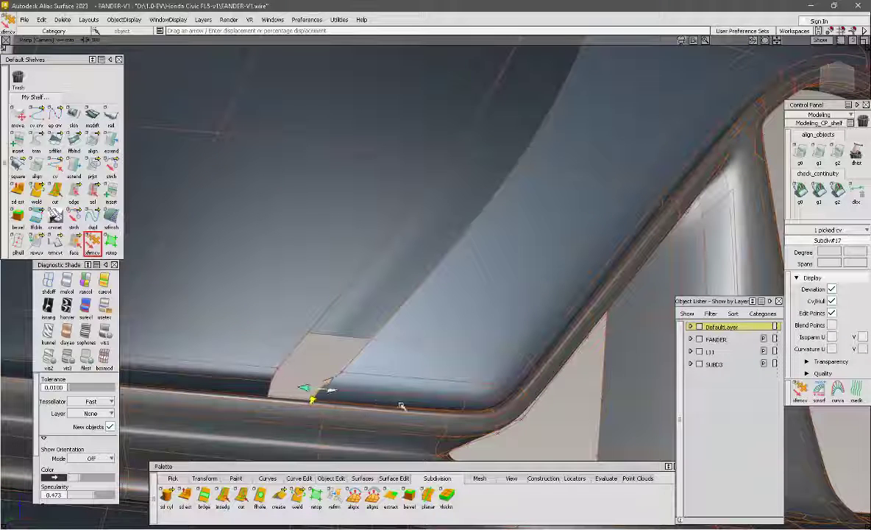
{"action": "left_click_drag", "start_coordinate": [419, 406], "coordinate": [358, 396], "text": "alt+shift"}
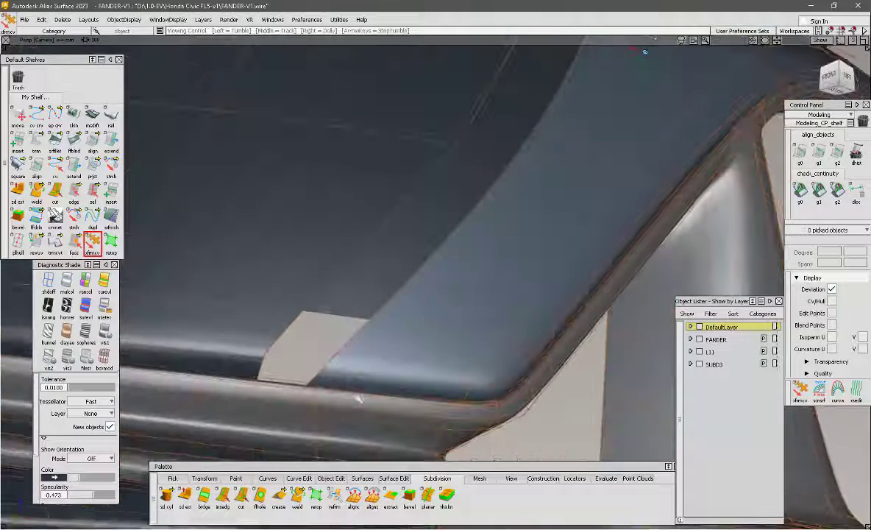
{"action": "left_click", "coordinate": [270, 351]}
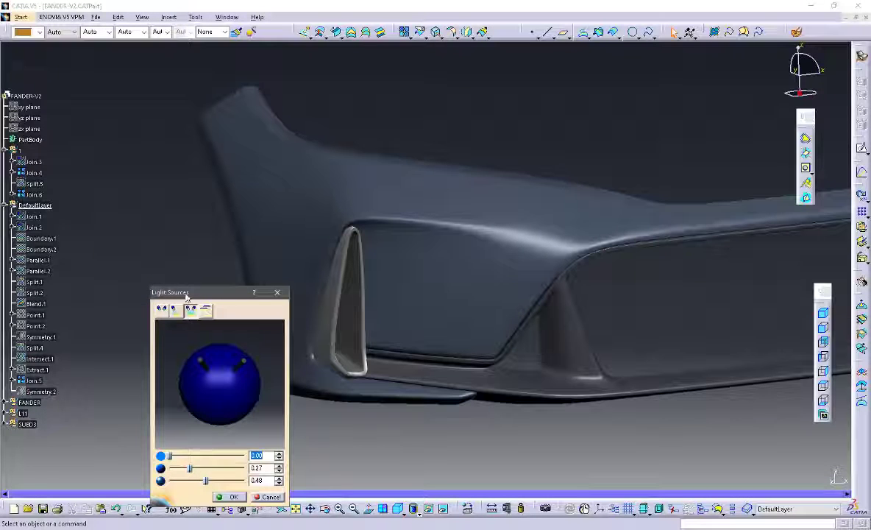
Switch to CATIA and redirect the light sources over the FANDER-V2 bumper.
{"action": "left_click_drag", "start_coordinate": [187, 295], "coordinate": [50, 186]}
{"action": "mouse_move", "coordinate": [75, 260]}
{"action": "left_mouse_down"}
{"action": "mouse_move", "coordinate": [89, 214]}
{"action": "mouse_move", "coordinate": [57, 241]}
{"action": "mouse_move", "coordinate": [75, 268]}
{"action": "mouse_move", "coordinate": [86, 264]}
{"action": "mouse_move", "coordinate": [84, 287]}
{"action": "mouse_move", "coordinate": [111, 286]}
{"action": "mouse_move", "coordinate": [101, 253]}
{"action": "mouse_move", "coordinate": [81, 247]}
{"action": "mouse_move", "coordinate": [74, 263]}
{"action": "mouse_move", "coordinate": [114, 235]}
{"action": "mouse_move", "coordinate": [102, 238]}
{"action": "mouse_move", "coordinate": [117, 251]}
{"action": "mouse_move", "coordinate": [79, 237]}
{"action": "mouse_move", "coordinate": [81, 224]}
{"action": "mouse_move", "coordinate": [104, 250]}
{"action": "left_mouse_up"}
{"action": "middle_click_drag", "start_coordinate": [535, 332], "coordinate": [370, 286]}
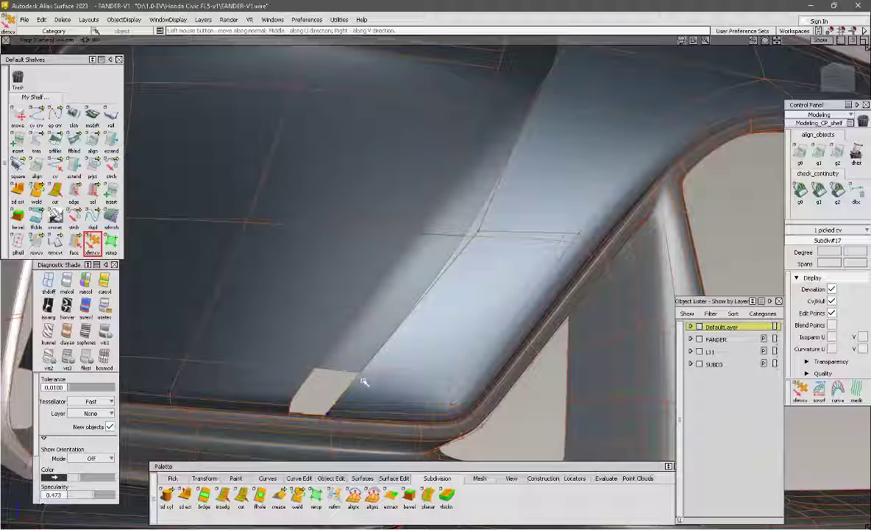
Switch back to Autodesk Alias and adjust the lowest Subdiv#17 edge CV beside the gap above the lower rail.
{"action": "left_click_drag", "start_coordinate": [364, 382], "coordinate": [344, 396]}
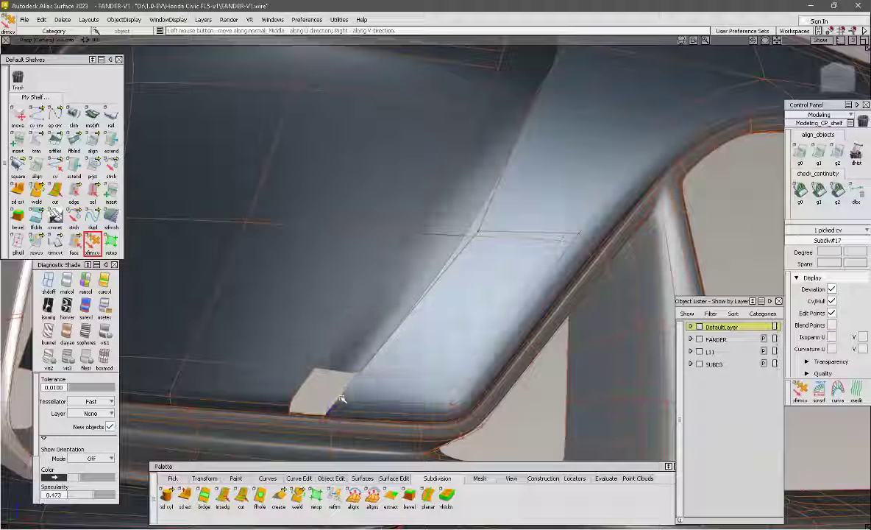
{"action": "key", "text": "grave"}
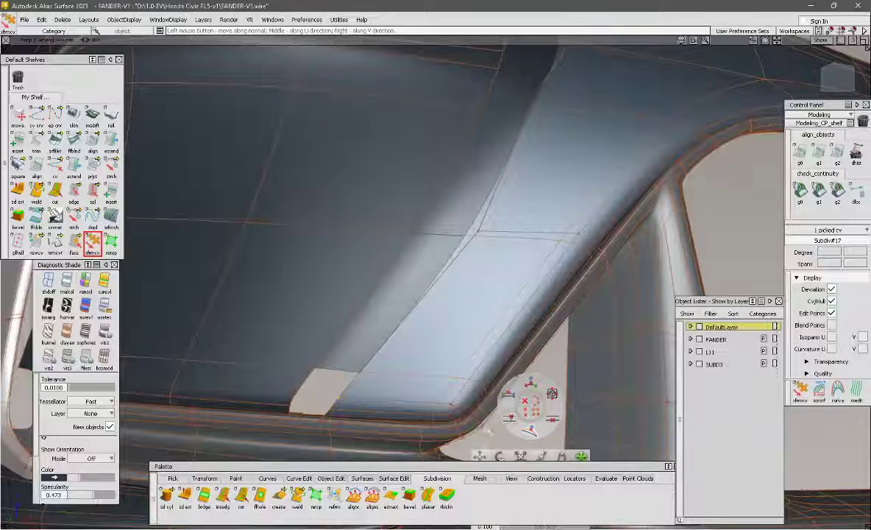
{"action": "key", "text": "grave"}
{"action": "left_click", "coordinate": [298, 265]}
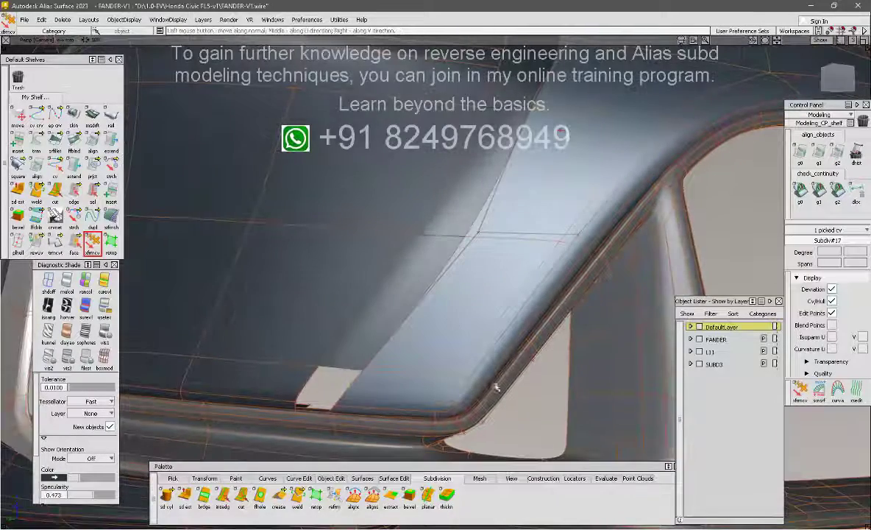
Toggle the wireframe display off and on to examine the shaded highlights along the panel edge and around the lower gap.
{"action": "key", "text": "alt+m"}
{"action": "left_click_drag", "start_coordinate": [531, 418], "coordinate": [461, 348], "text": "alt+shift"}
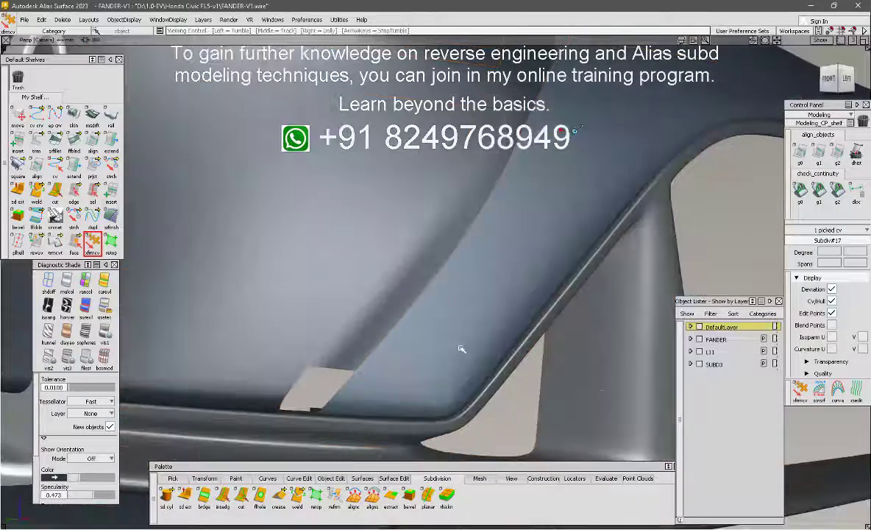
{"action": "left_click_drag", "start_coordinate": [414, 363], "coordinate": [373, 348], "text": "alt+shift"}
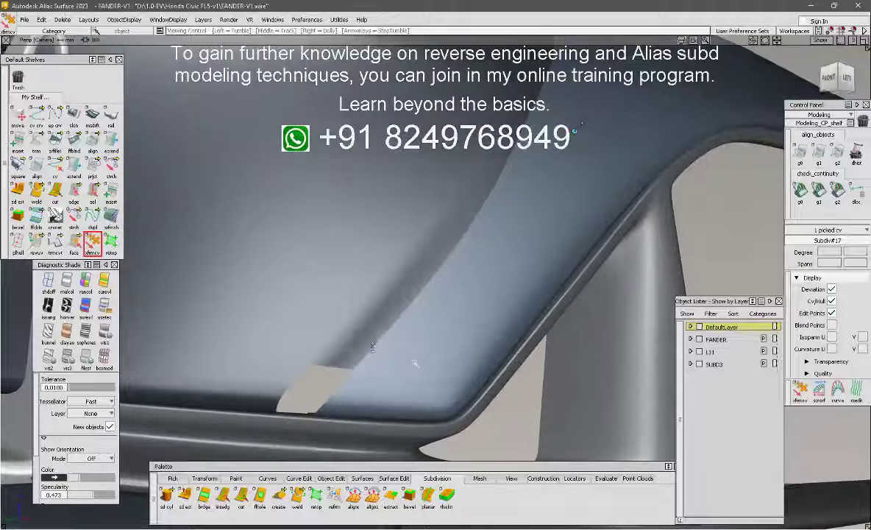
{"action": "mouse_move", "coordinate": [583, 345]}
{"action": "left_mouse_down", "text": "alt+shift"}
{"action": "mouse_move", "coordinate": [442, 329]}
{"action": "mouse_move", "coordinate": [453, 329]}
{"action": "left_mouse_up", "text": "alt+shift"}
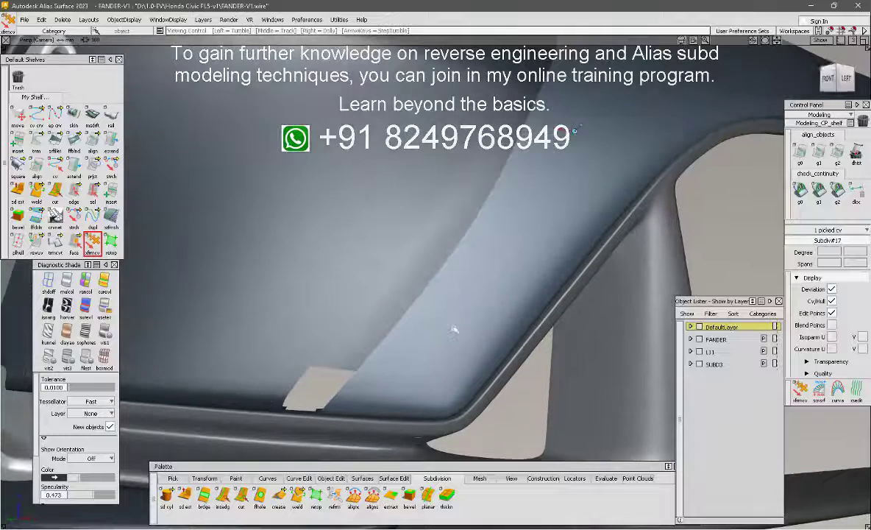
{"action": "key", "text": "alt+t"}
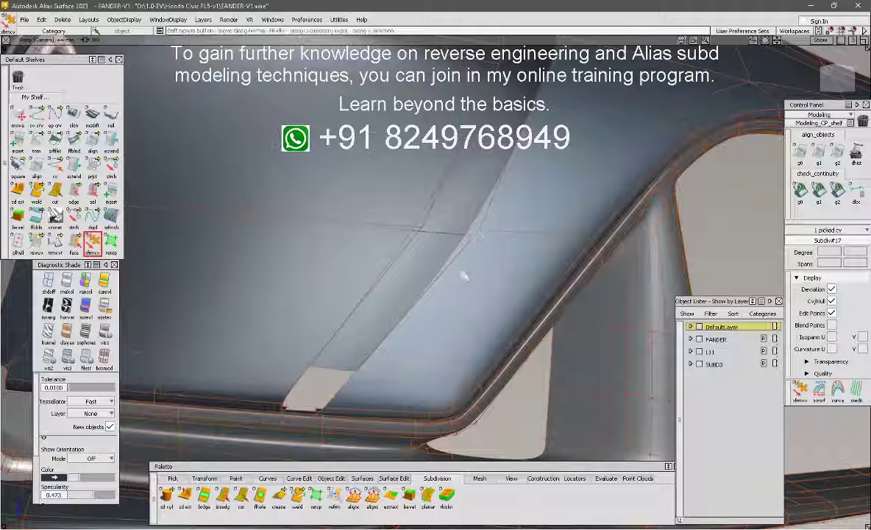
{"action": "key", "text": "alt+t"}
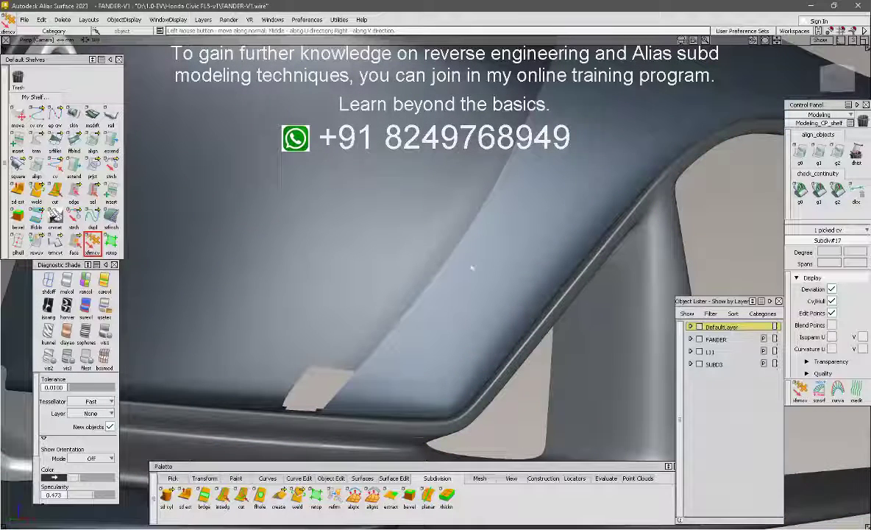
{"action": "left_click_drag", "start_coordinate": [472, 267], "coordinate": [498, 247], "text": "alt+shift"}
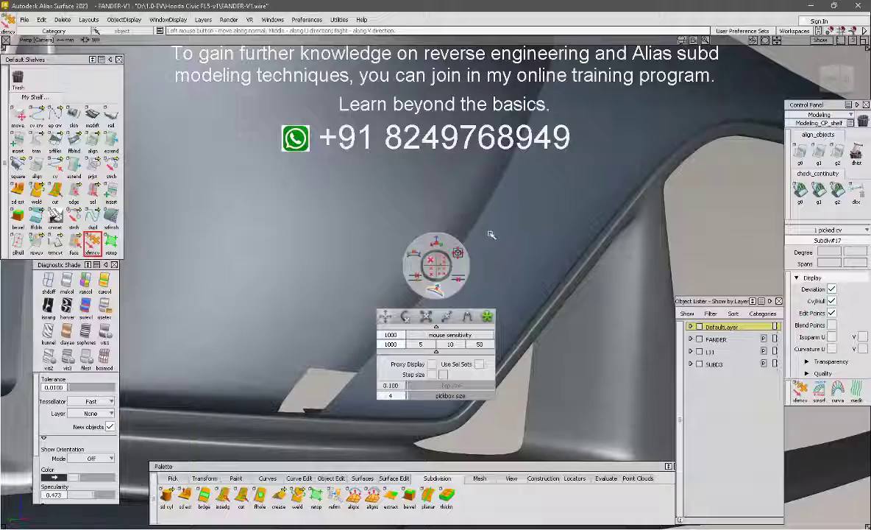